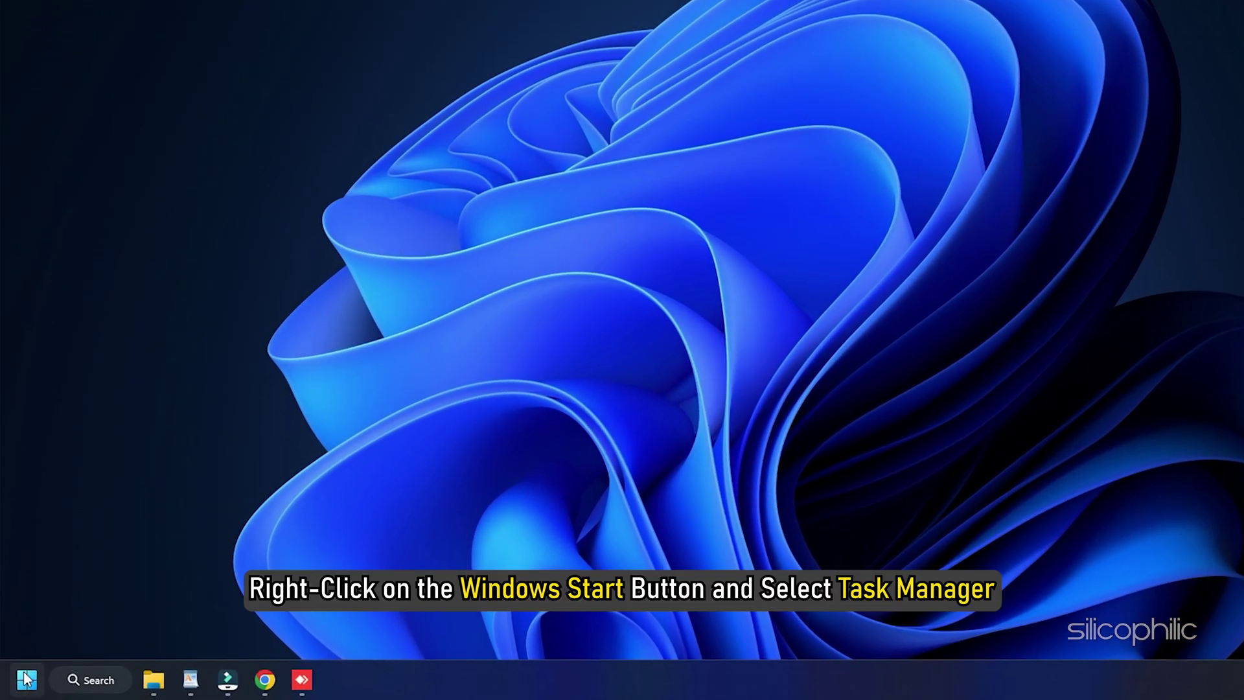
- Disable AnyDesk and Cortana in Task Manager's Startup apps list
{"action": "right_click", "coordinate": [26, 678]}
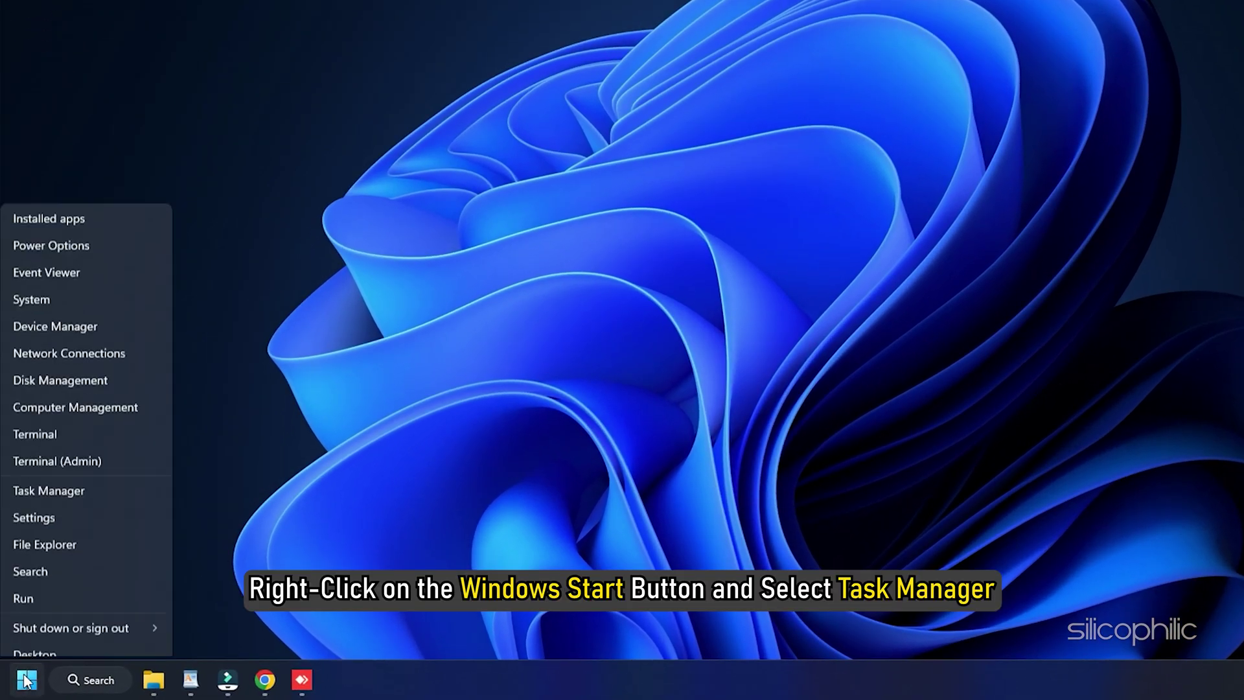
{"action": "left_click", "coordinate": [93, 476]}
{"action": "left_click", "coordinate": [320, 38]}
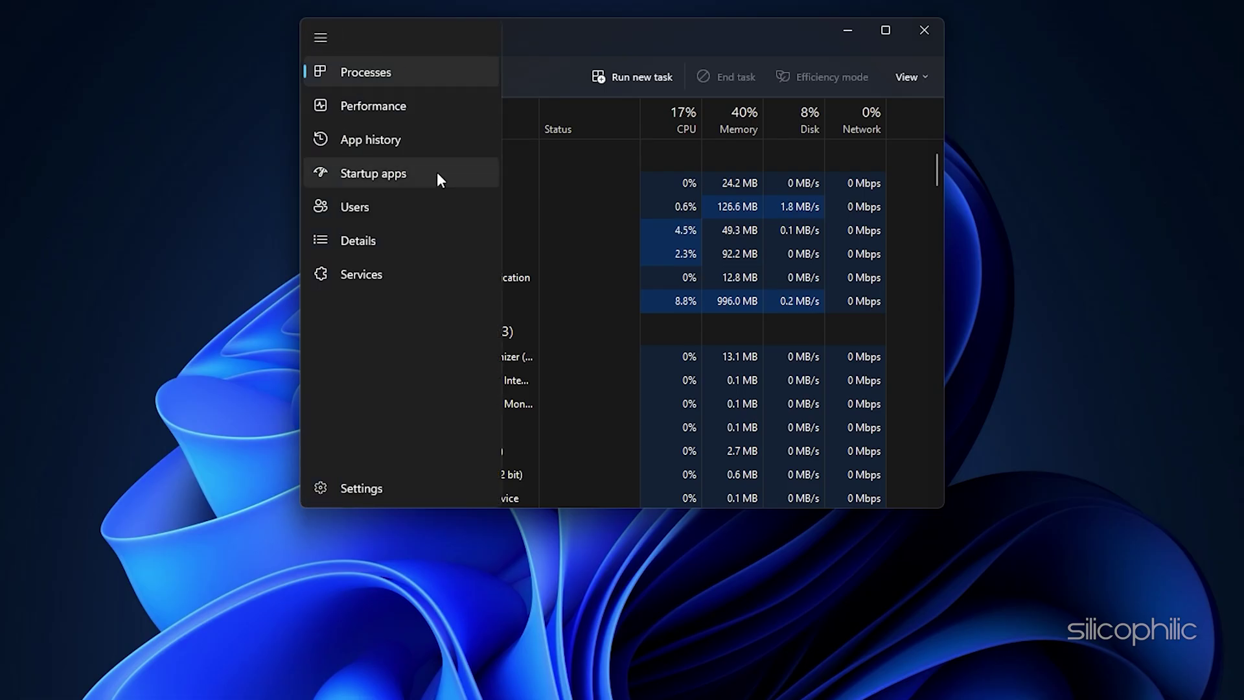
{"action": "left_click", "coordinate": [426, 178]}
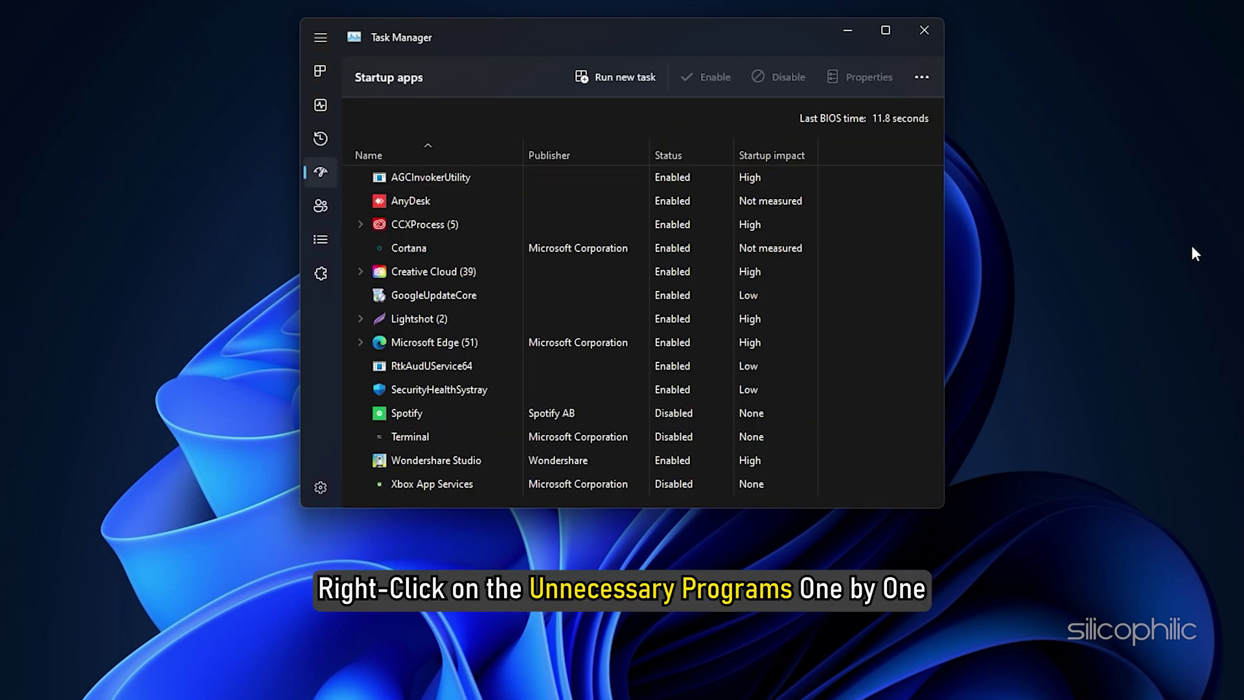
{"action": "right_click", "coordinate": [653, 199]}
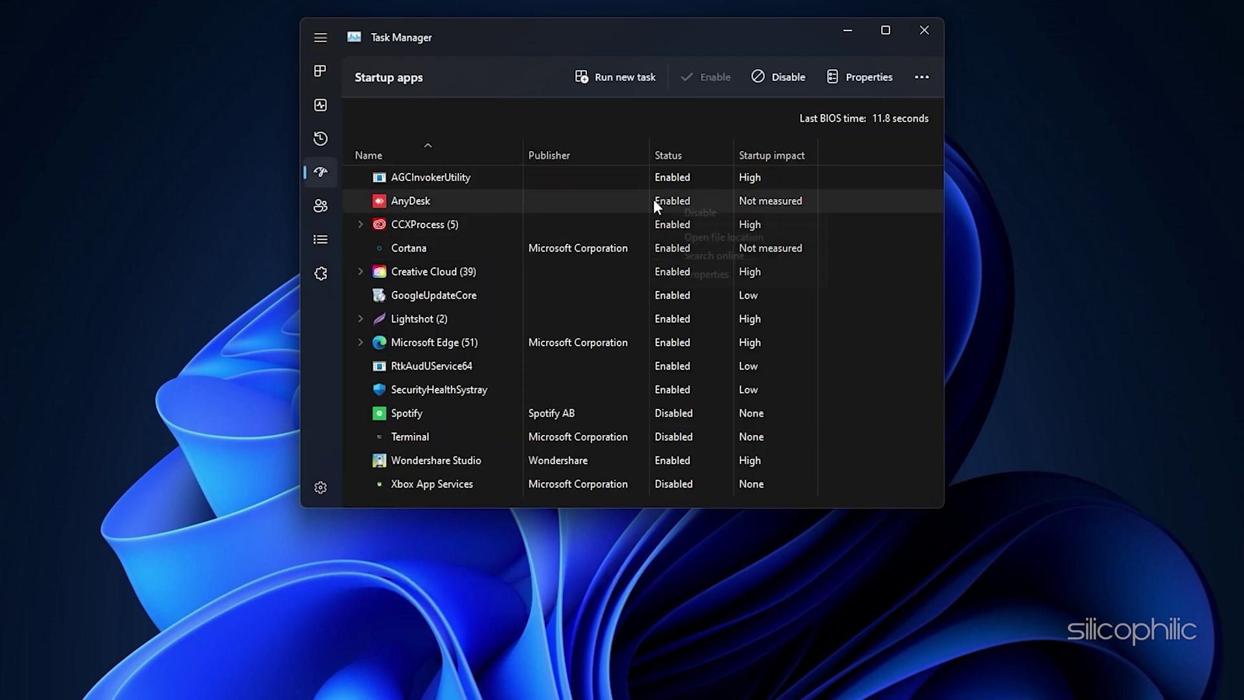
{"action": "left_click", "coordinate": [732, 213]}
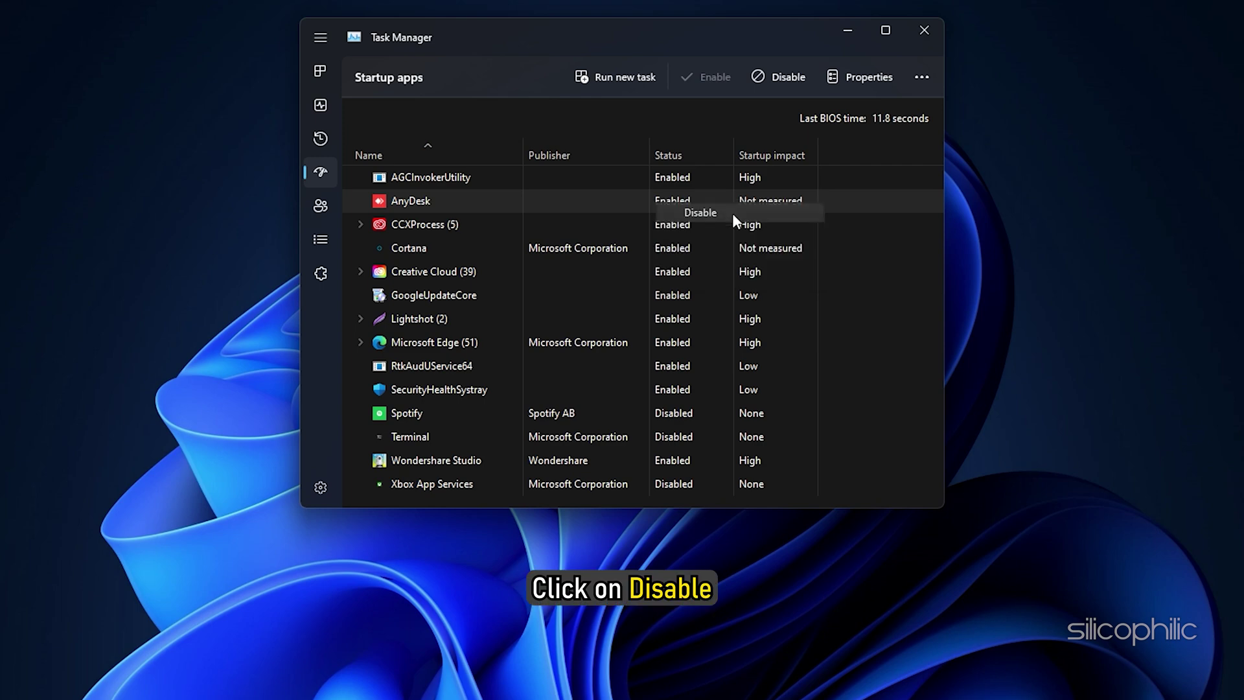
{"action": "right_click", "coordinate": [705, 248]}
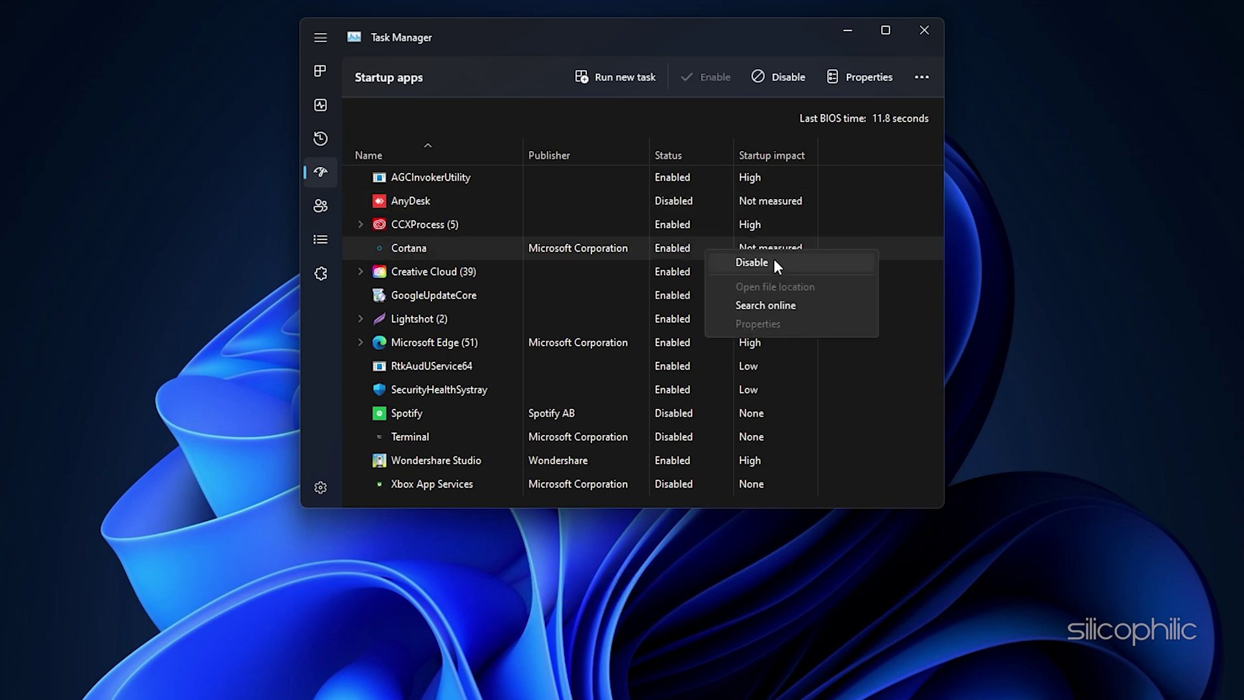
{"action": "left_click", "coordinate": [775, 259]}
- End the running AnyDesk and Google Chrome tasks in Processes
{"action": "left_click", "coordinate": [326, 74]}
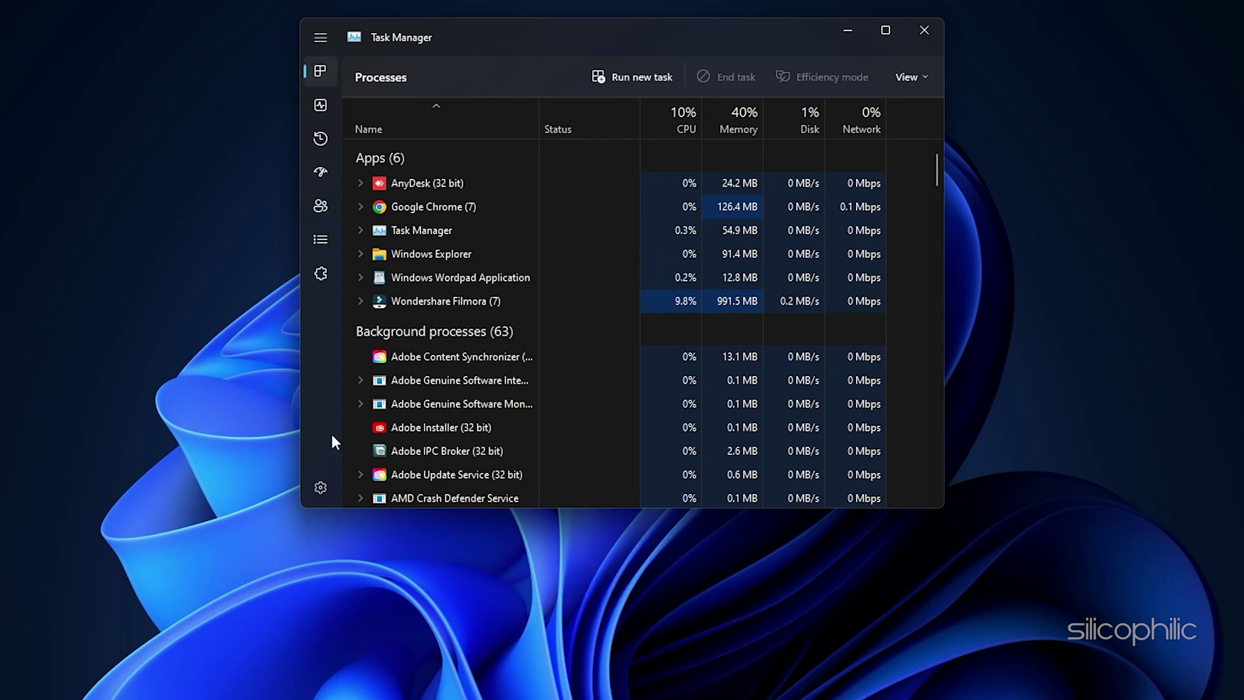
{"action": "right_click", "coordinate": [485, 183]}
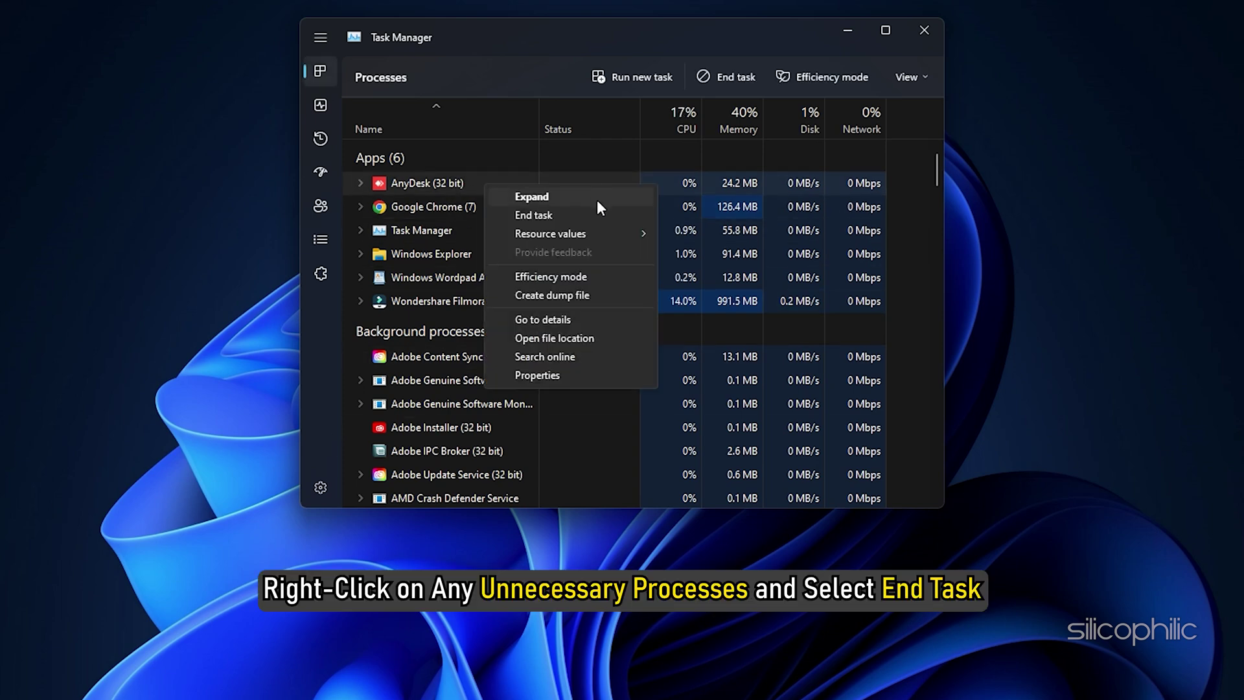
{"action": "left_click", "coordinate": [589, 215]}
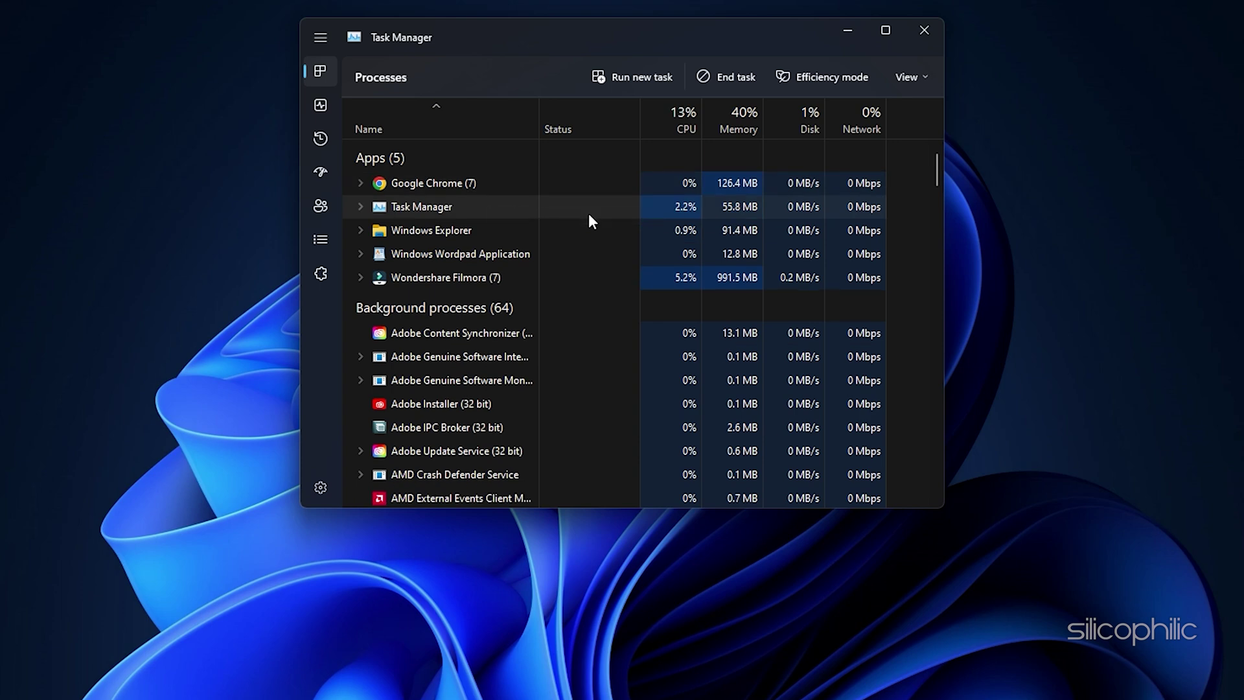
{"action": "right_click", "coordinate": [501, 186]}
{"action": "left_click", "coordinate": [594, 241]}
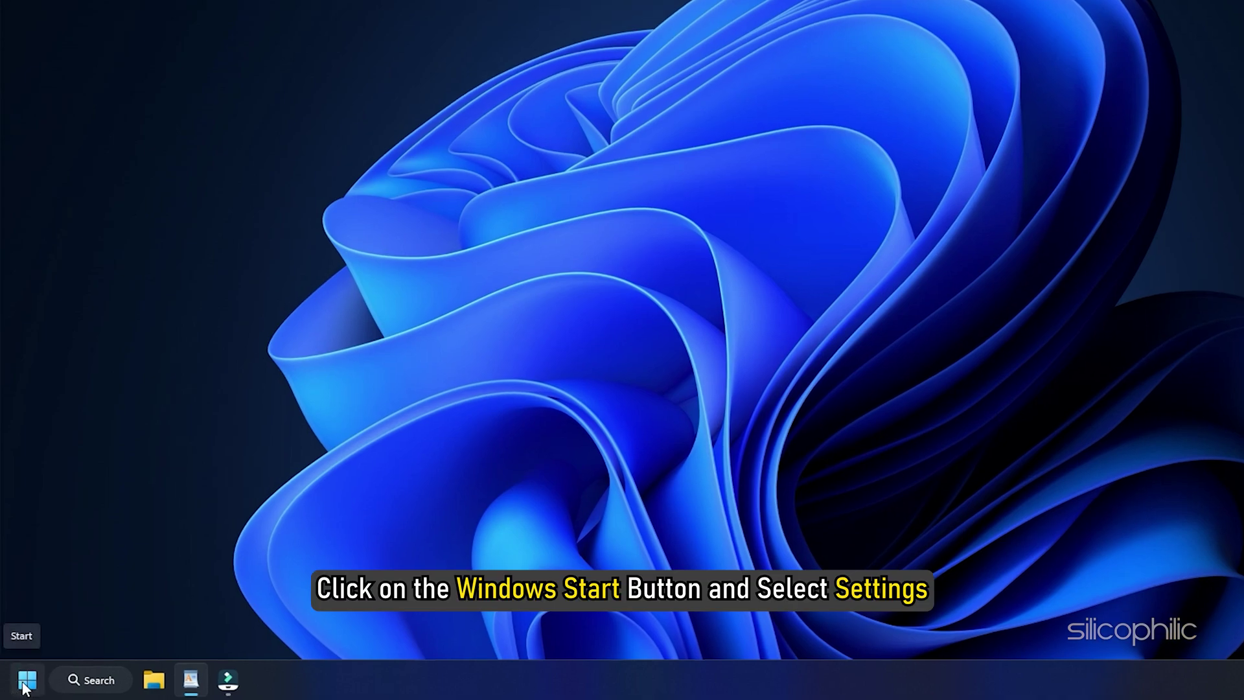
- Open Settings > Gaming > Game Mode and confirm Game Mode is on
{"action": "left_click", "coordinate": [24, 685]}
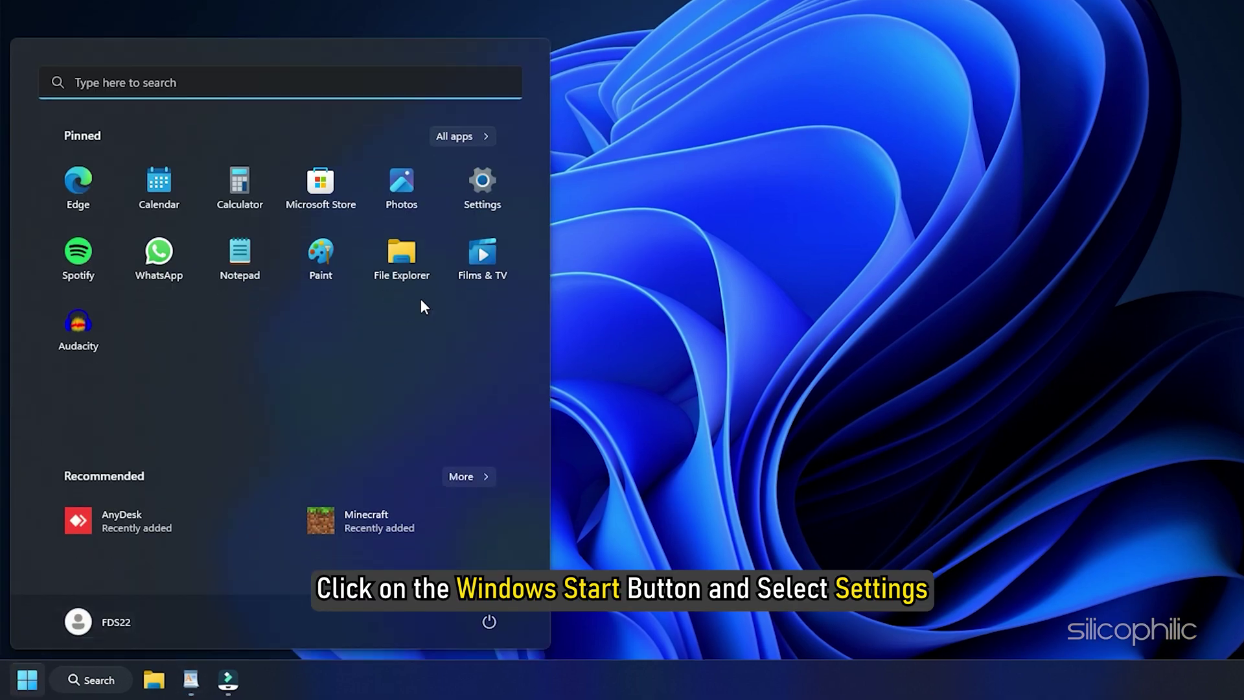
{"action": "left_click", "coordinate": [512, 175]}
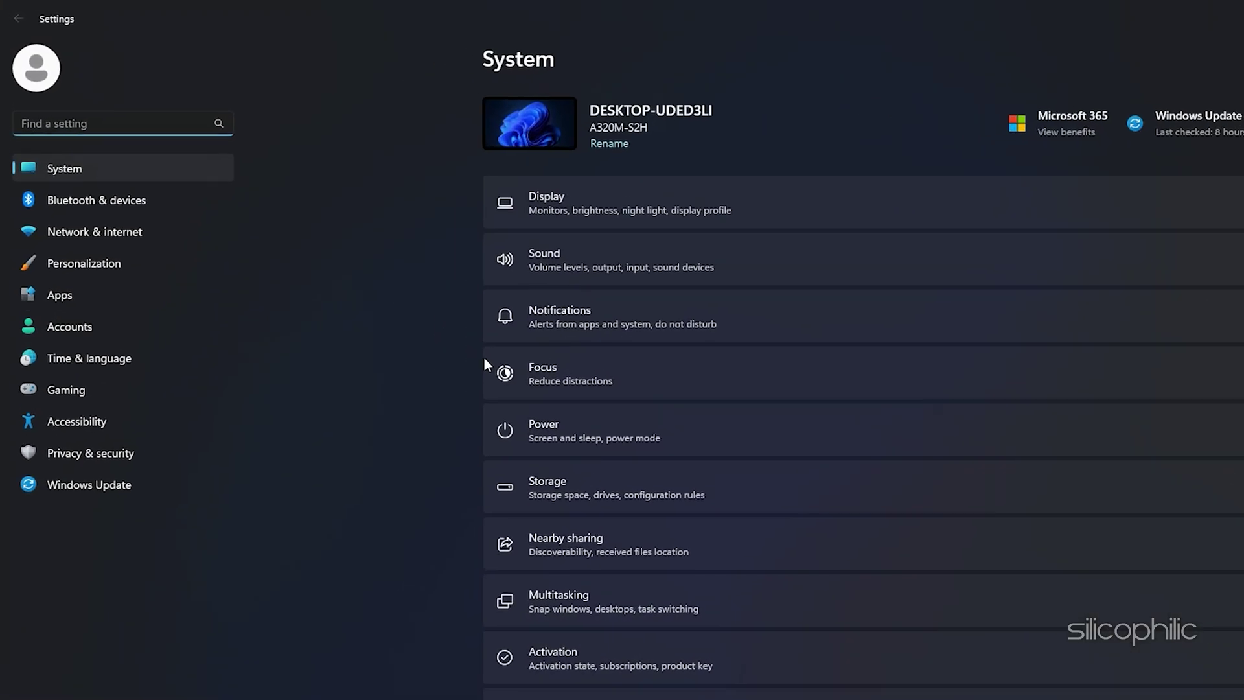
{"action": "left_click", "coordinate": [111, 423]}
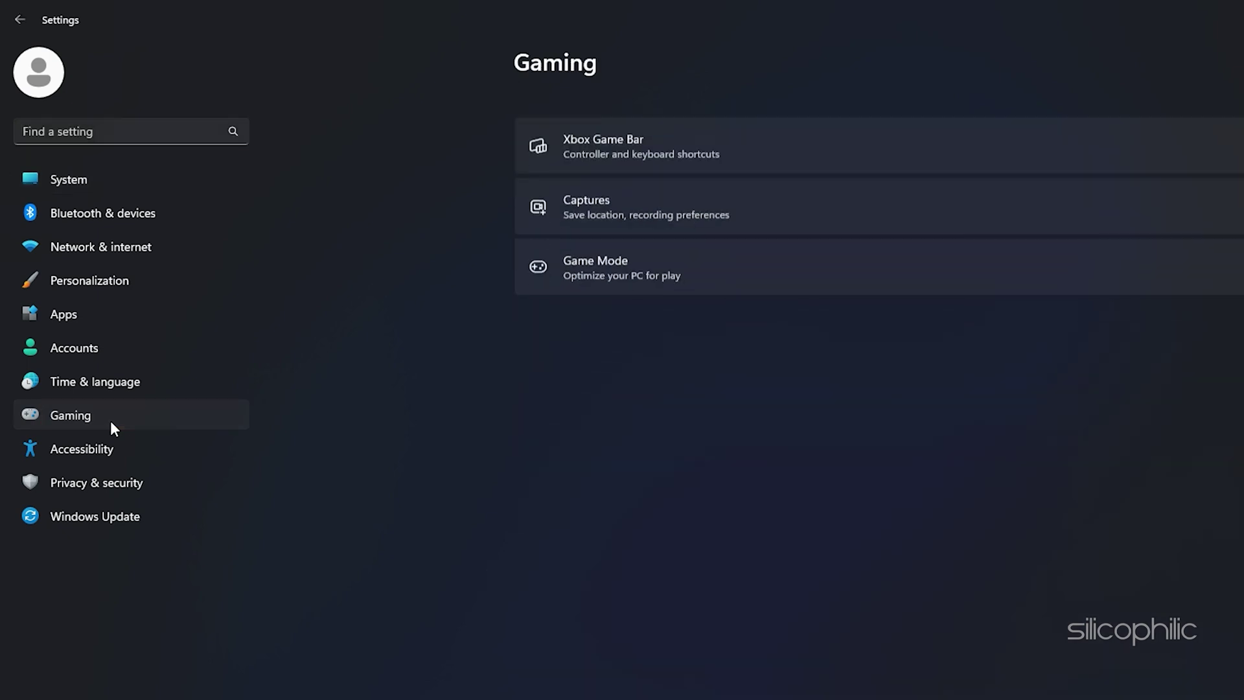
{"action": "left_click", "coordinate": [473, 128]}
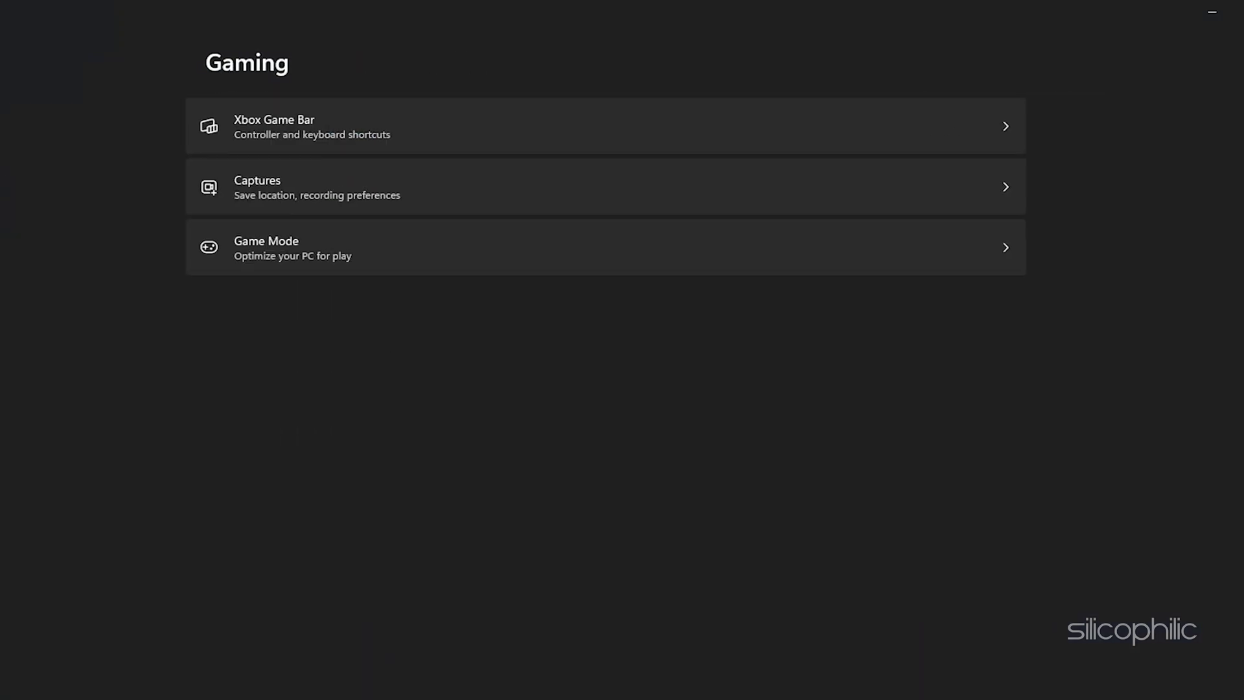
{"action": "left_click", "coordinate": [451, 250]}
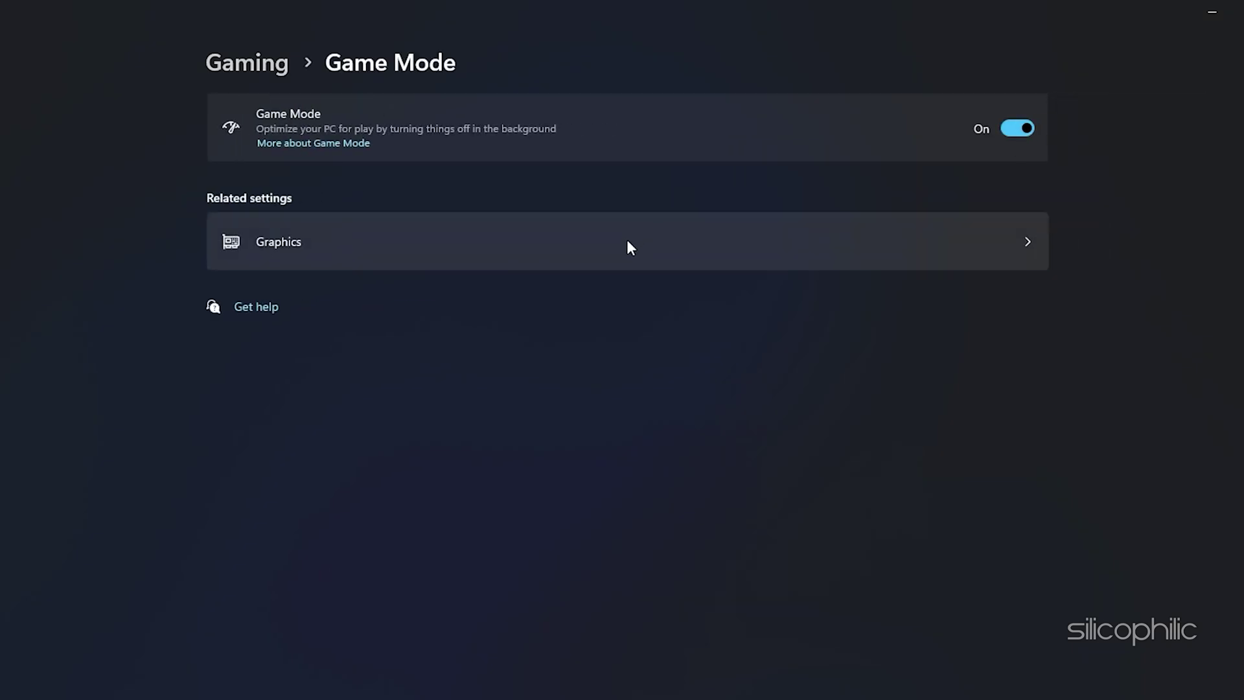
- Add Minecraft.exe to the Graphics list and save its preference as High performance
{"action": "left_click", "coordinate": [475, 249]}
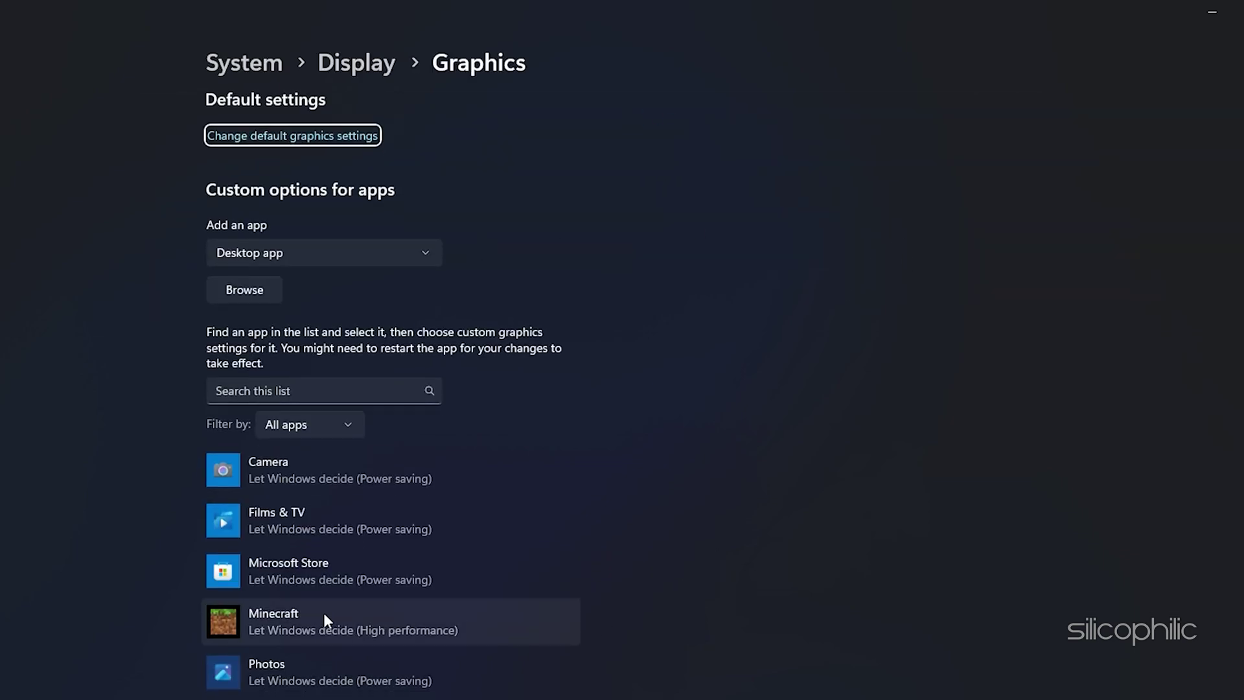
{"action": "left_click", "coordinate": [266, 291]}
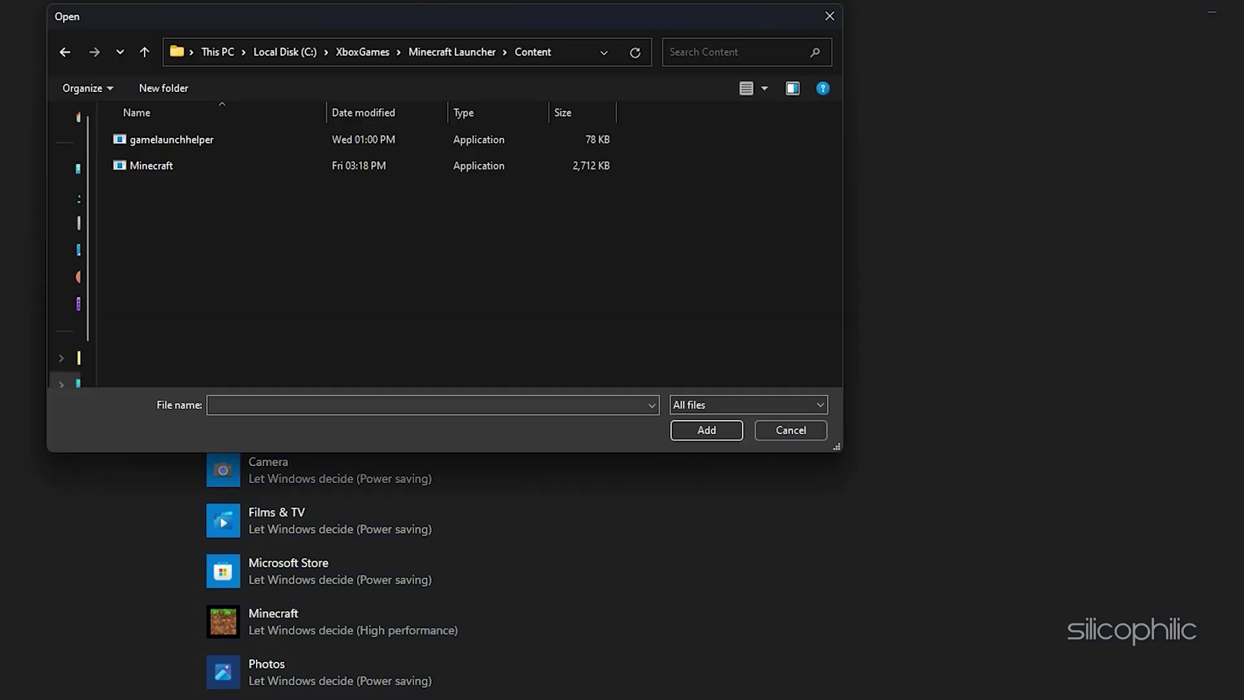
{"action": "left_click", "coordinate": [178, 167]}
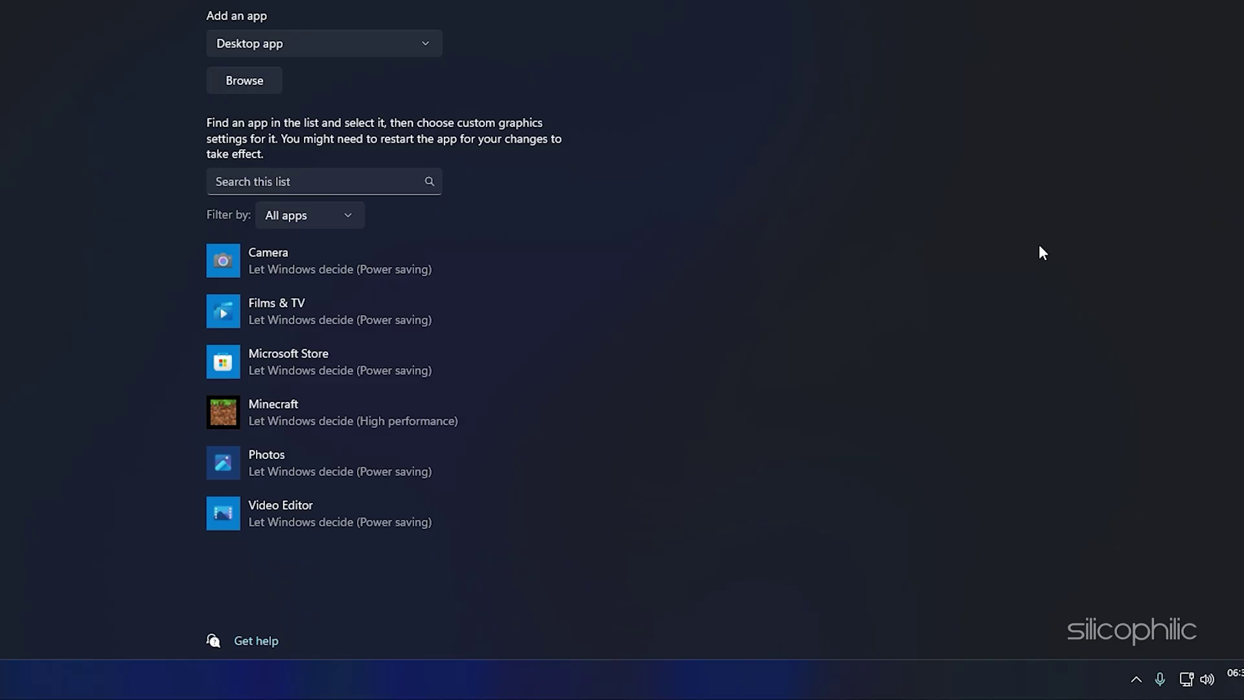
{"action": "left_click", "coordinate": [462, 410]}
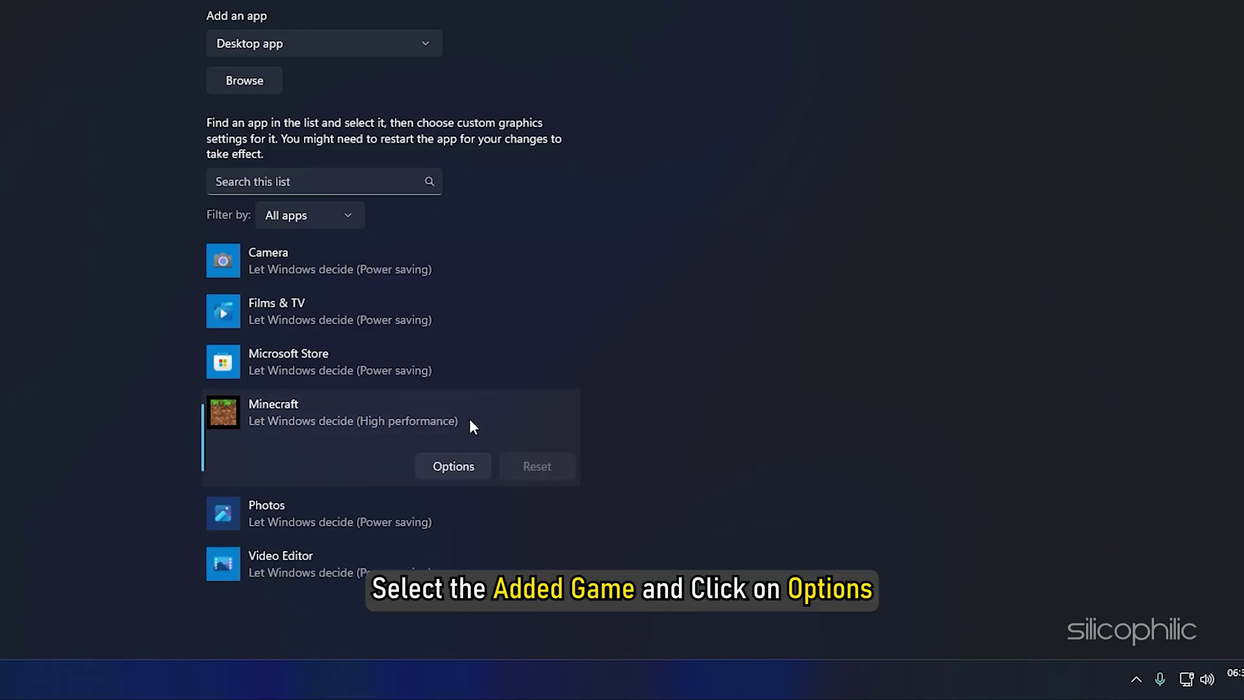
{"action": "left_click", "coordinate": [446, 466]}
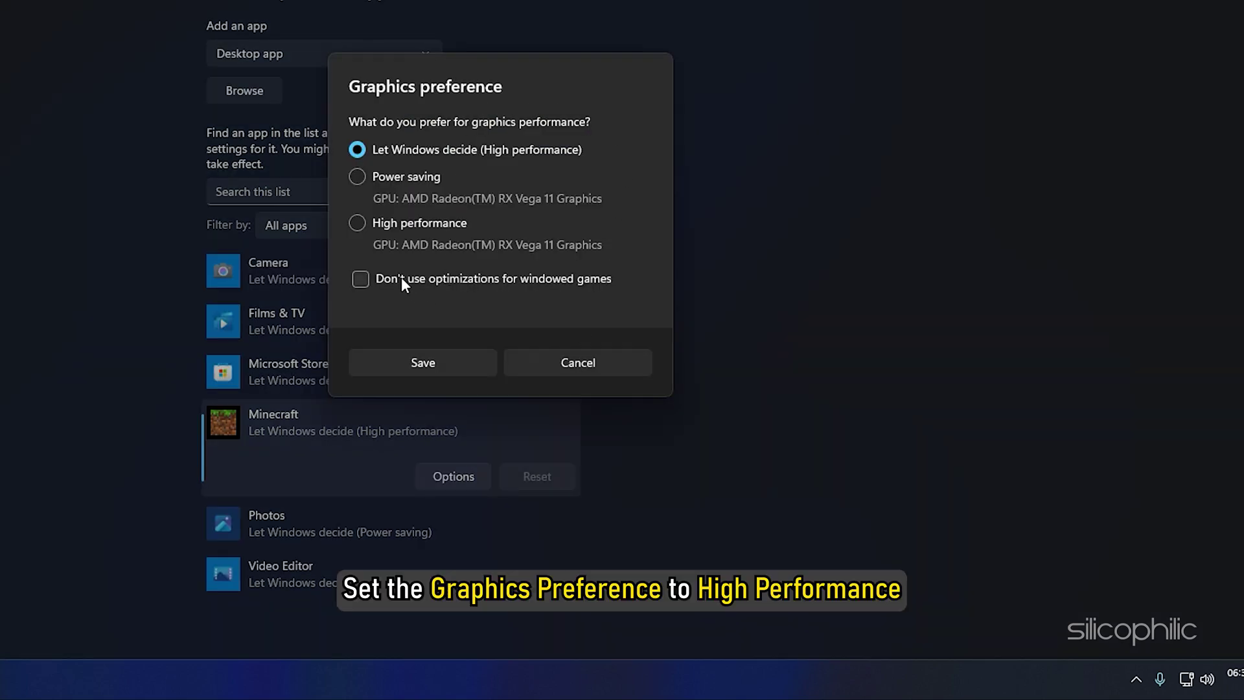
{"action": "left_click", "coordinate": [359, 225]}
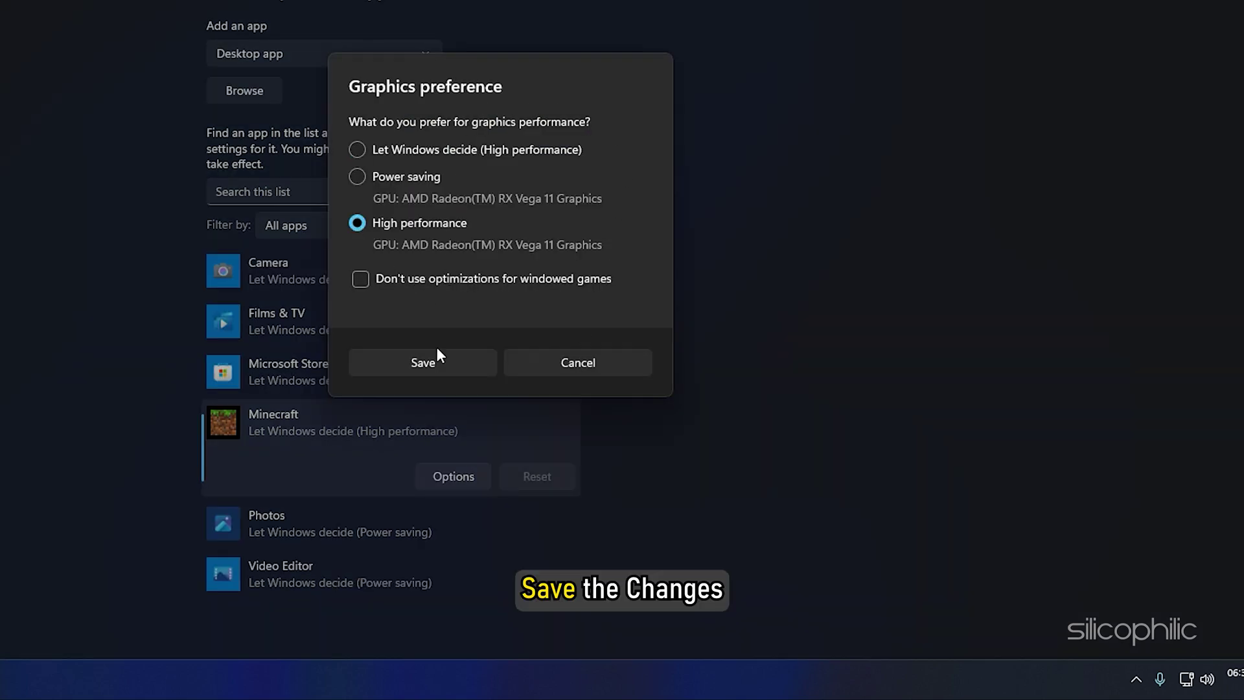
{"action": "left_click", "coordinate": [453, 362]}
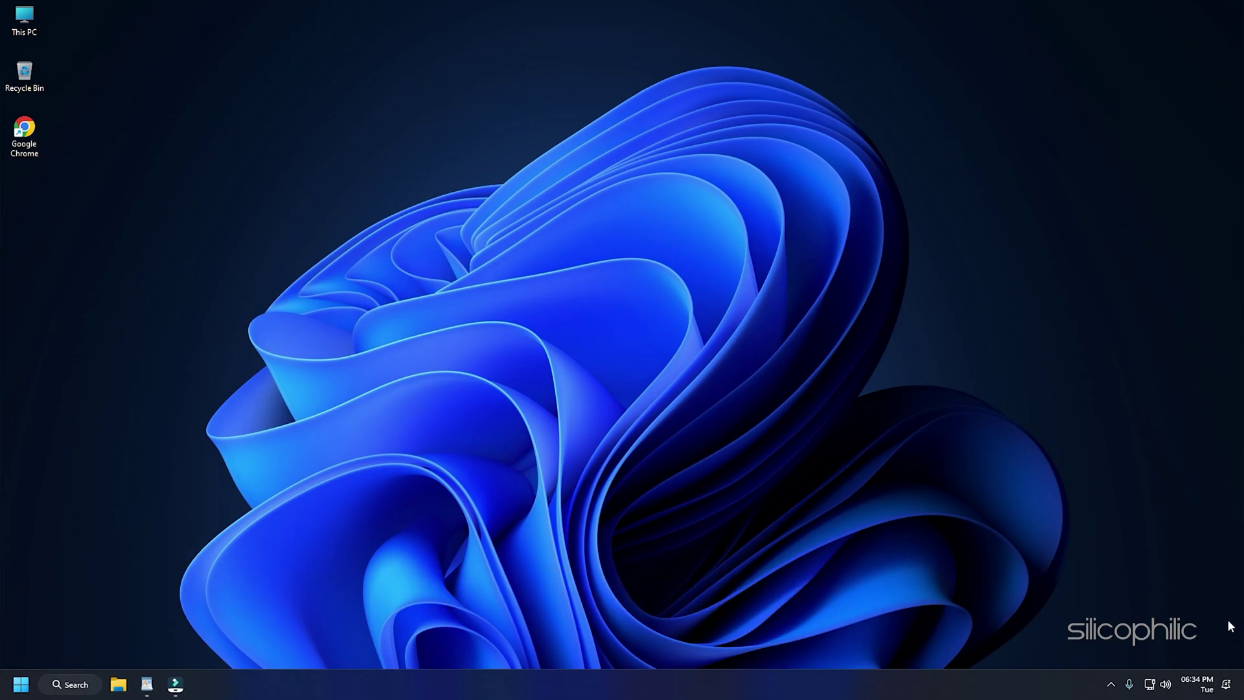
- Open the Windows Temp folder via Run 'temp' and select all 24 items
{"action": "key", "text": "super+r"}
{"action": "type", "text": "temp"}
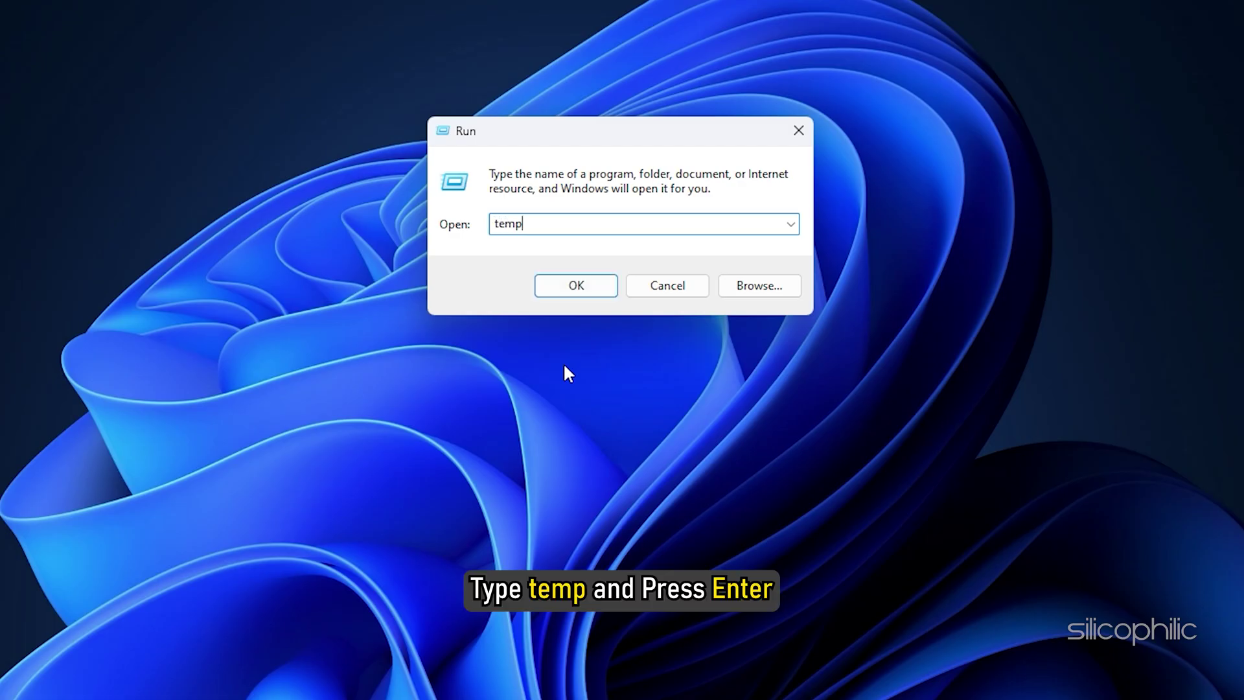
{"action": "key", "text": "Return"}
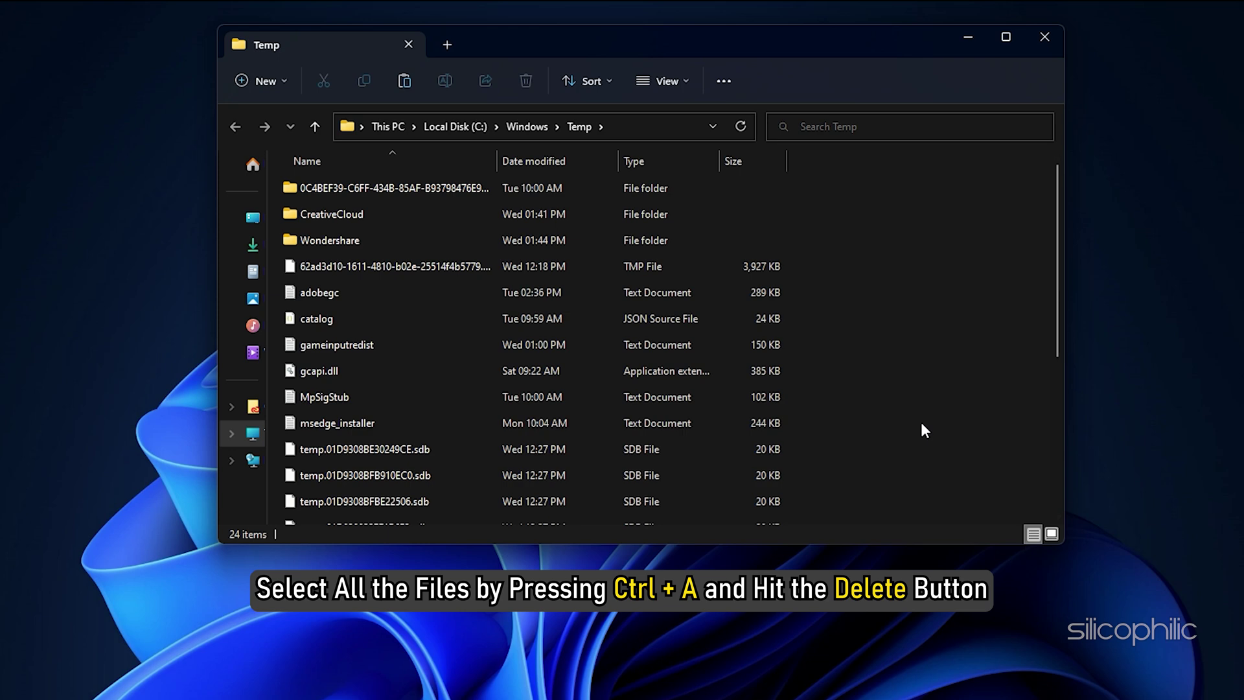
{"action": "key", "text": "ctrl+a"}
{"action": "right_click", "coordinate": [772, 216]}
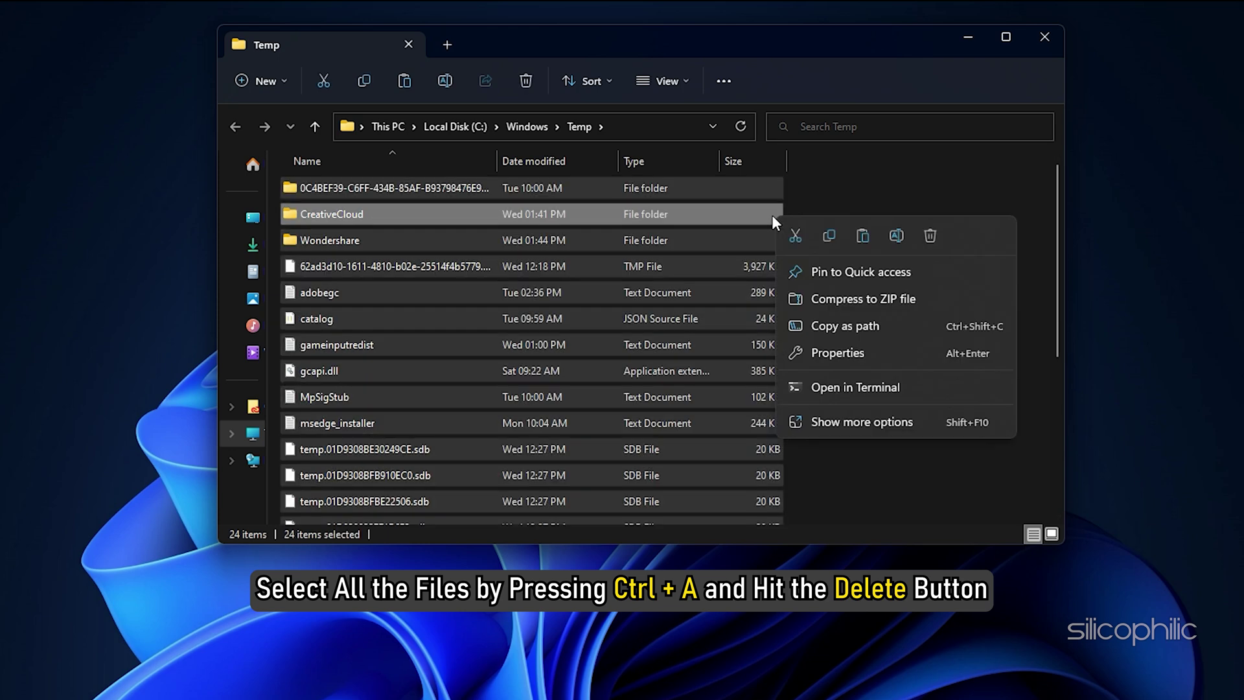
- Delete the selected Windows Temp files, then empty the user %temp% folder
{"action": "left_click", "coordinate": [934, 237]}
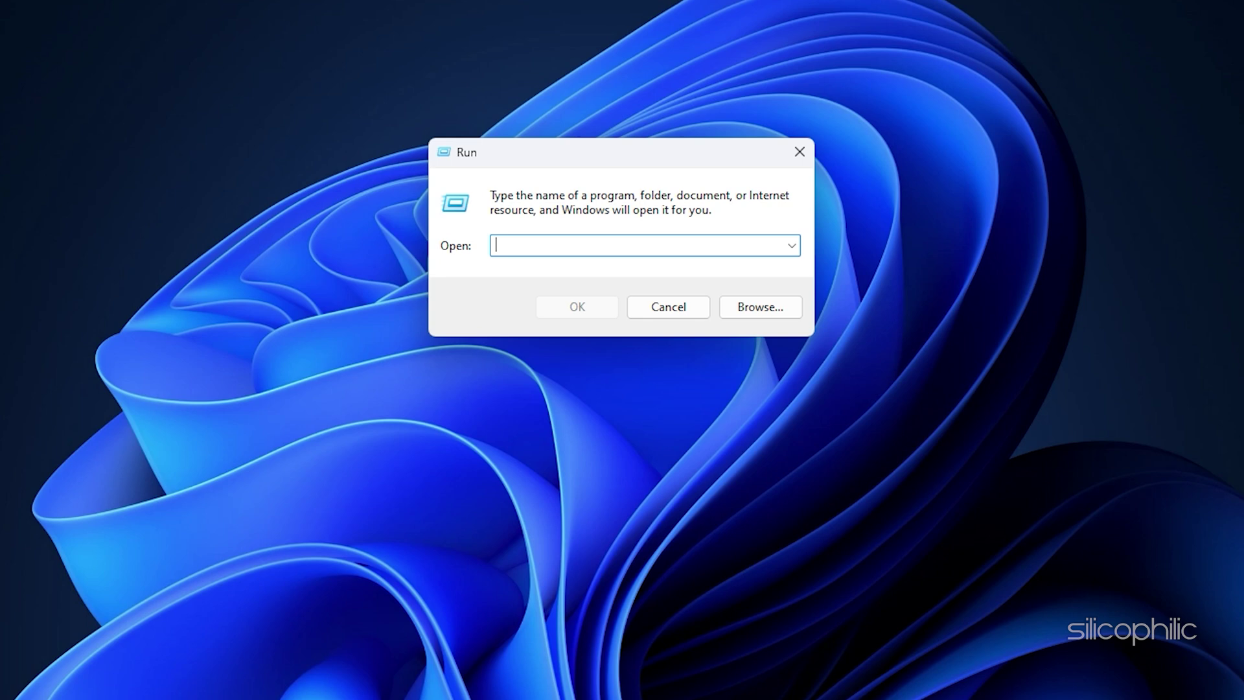
{"action": "type", "text": "%temp%"}
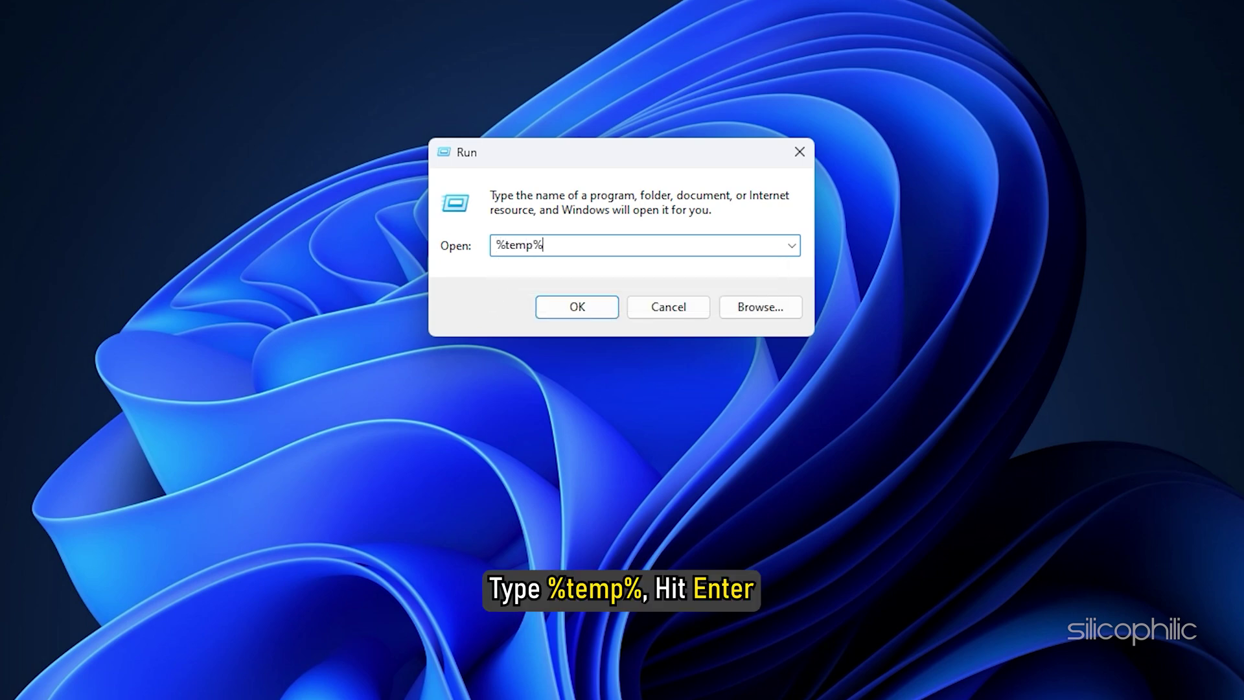
{"action": "key", "text": "Return"}
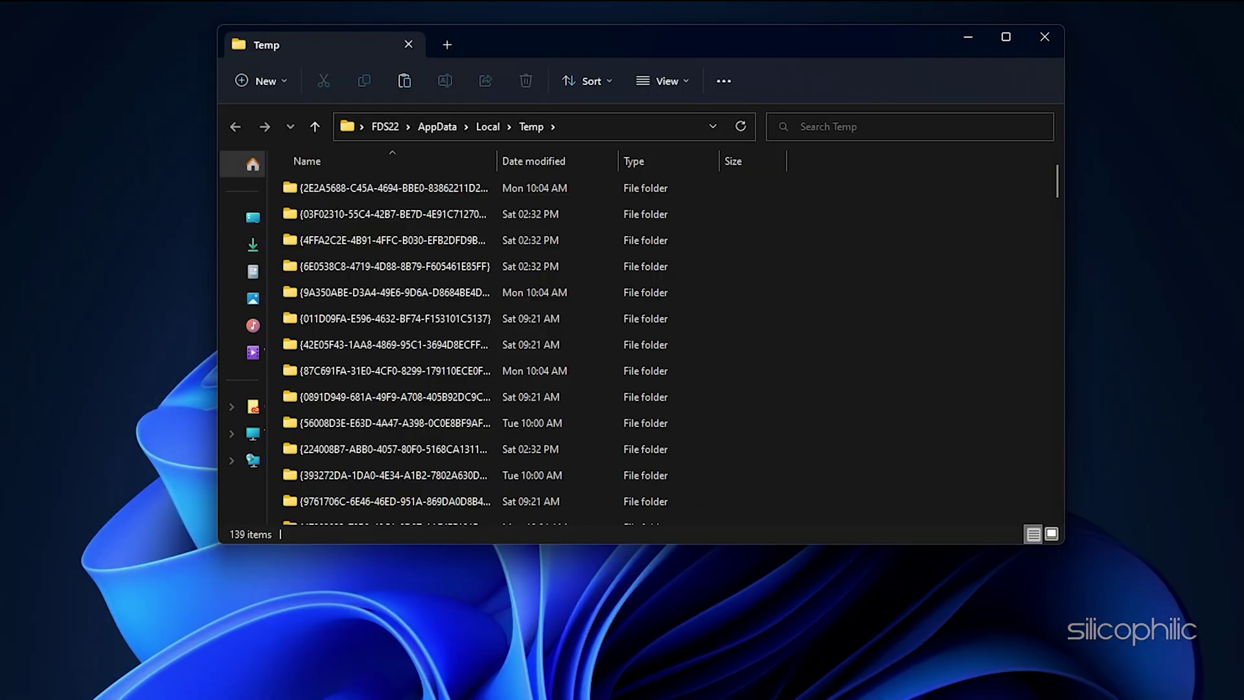
{"action": "key", "text": "ctrl+a"}
{"action": "right_click", "coordinate": [744, 269]}
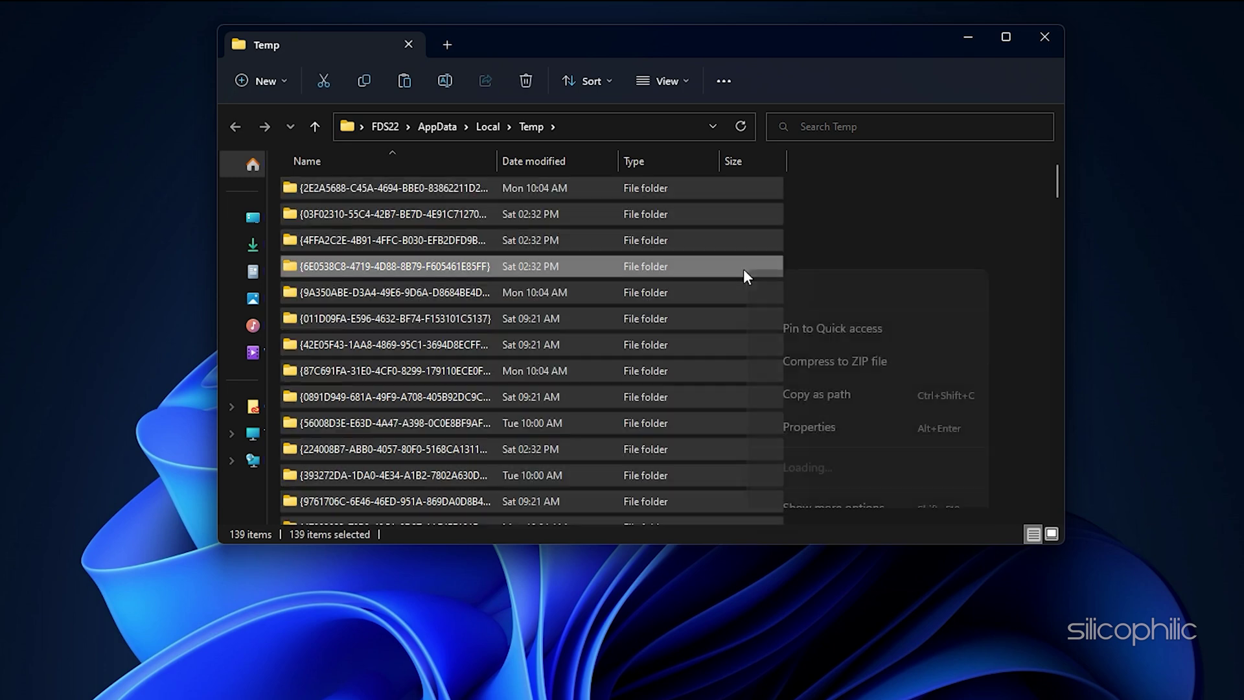
{"action": "left_click", "coordinate": [898, 291]}
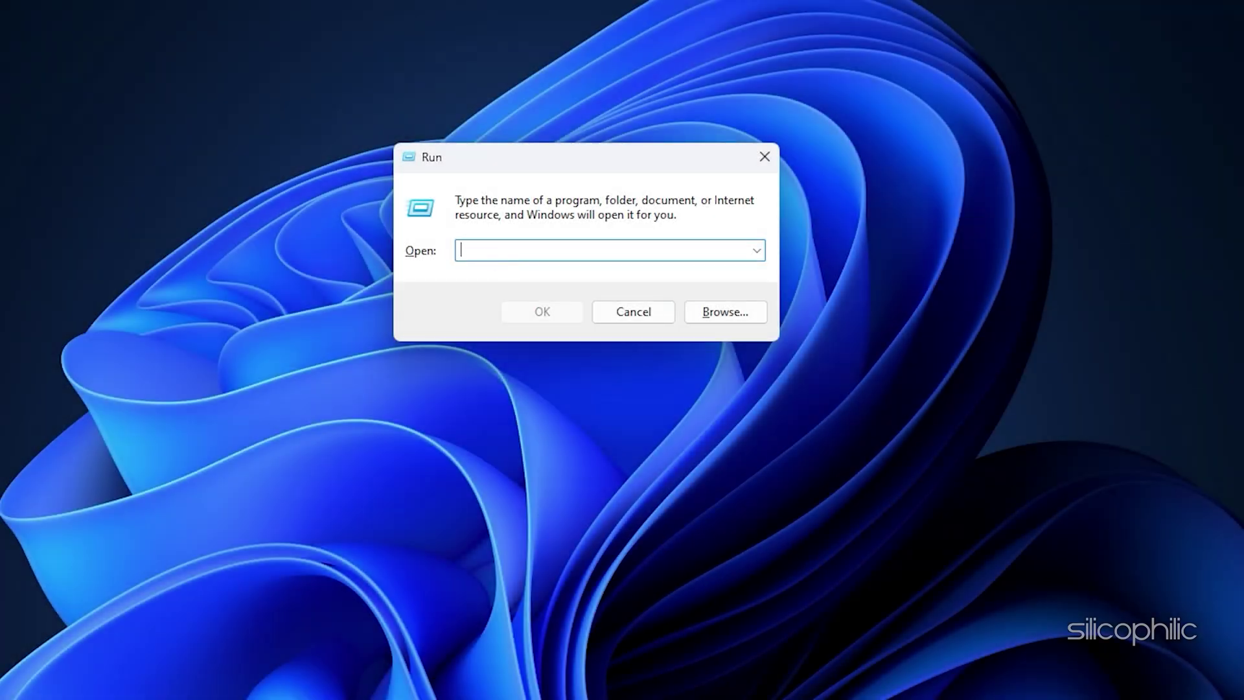
- Grant access to the Prefetch folder and delete all 510 of its files
{"action": "type", "text": "prefetch"}
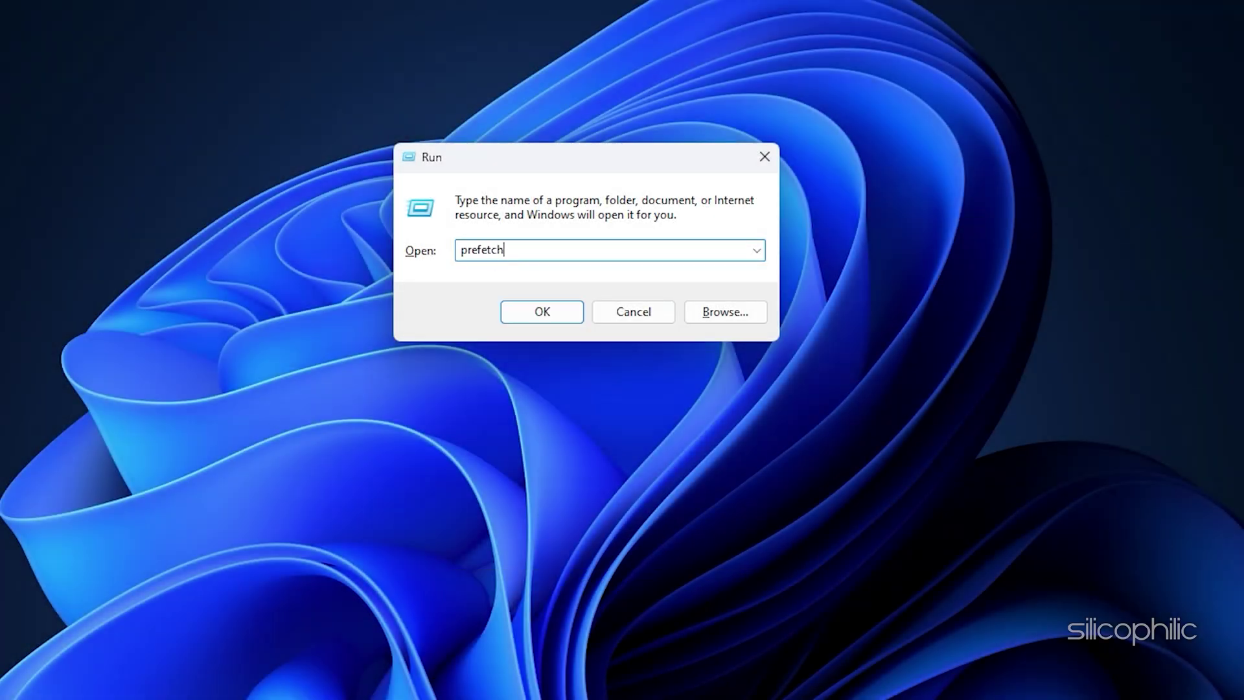
{"action": "key", "text": "Return"}
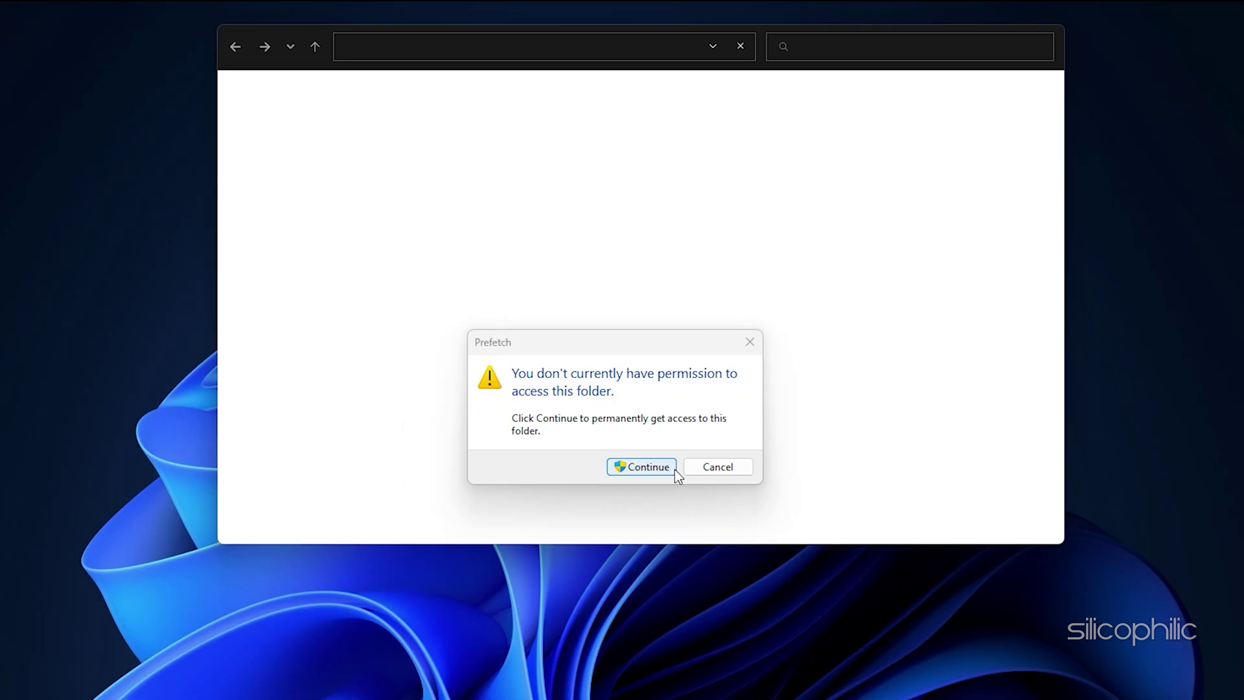
{"action": "left_click", "coordinate": [672, 468]}
{"action": "key", "text": "ctrl+a"}
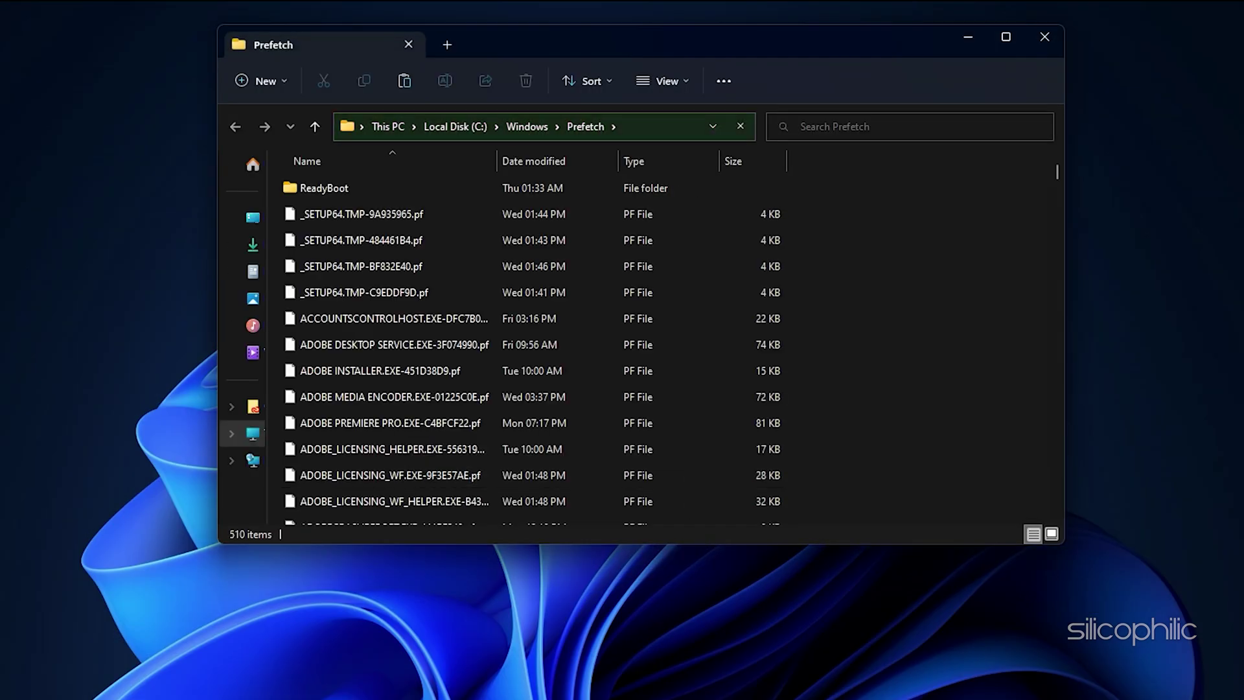
{"action": "right_click", "coordinate": [740, 245]}
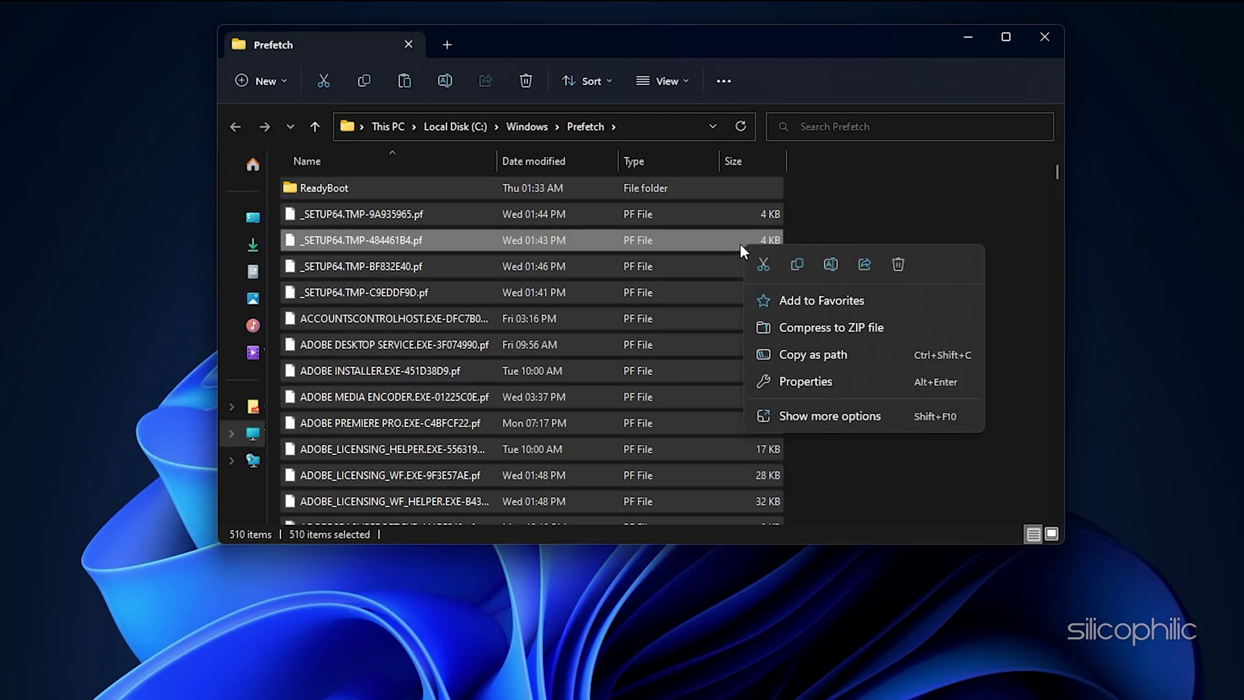
{"action": "left_click", "coordinate": [907, 265]}
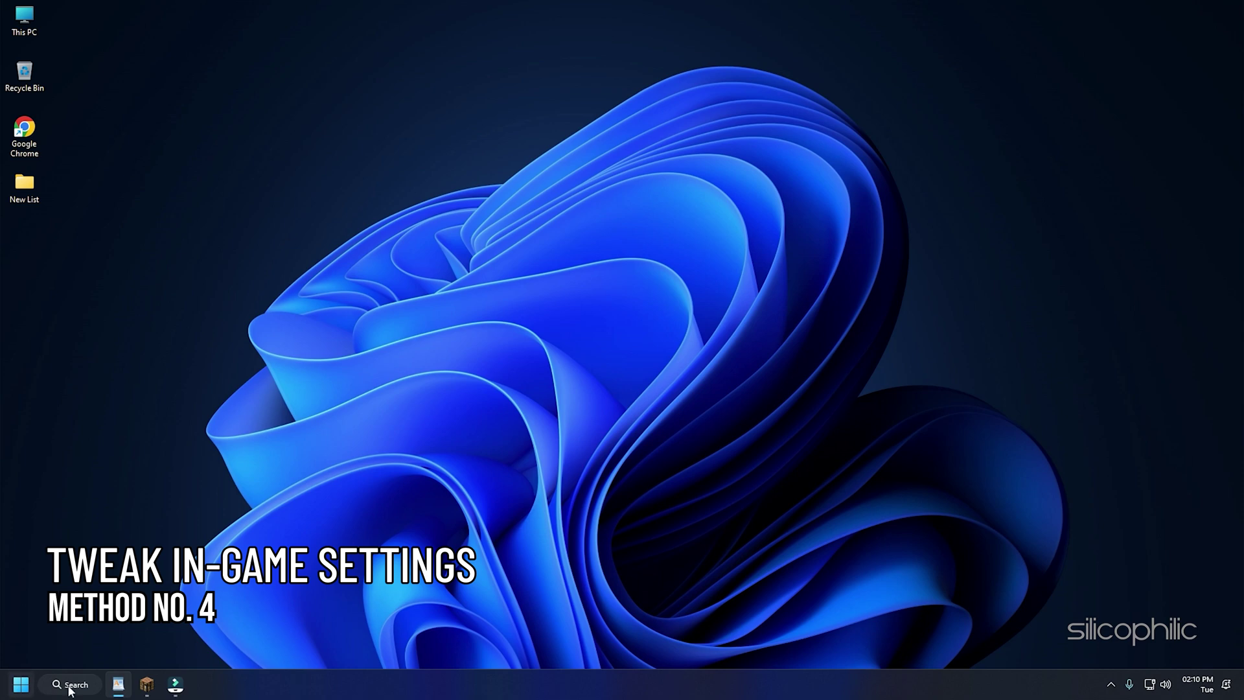
- Open Minecraft's Video Settings and set fullscreen resolution back to Current
{"action": "left_click", "coordinate": [148, 692]}
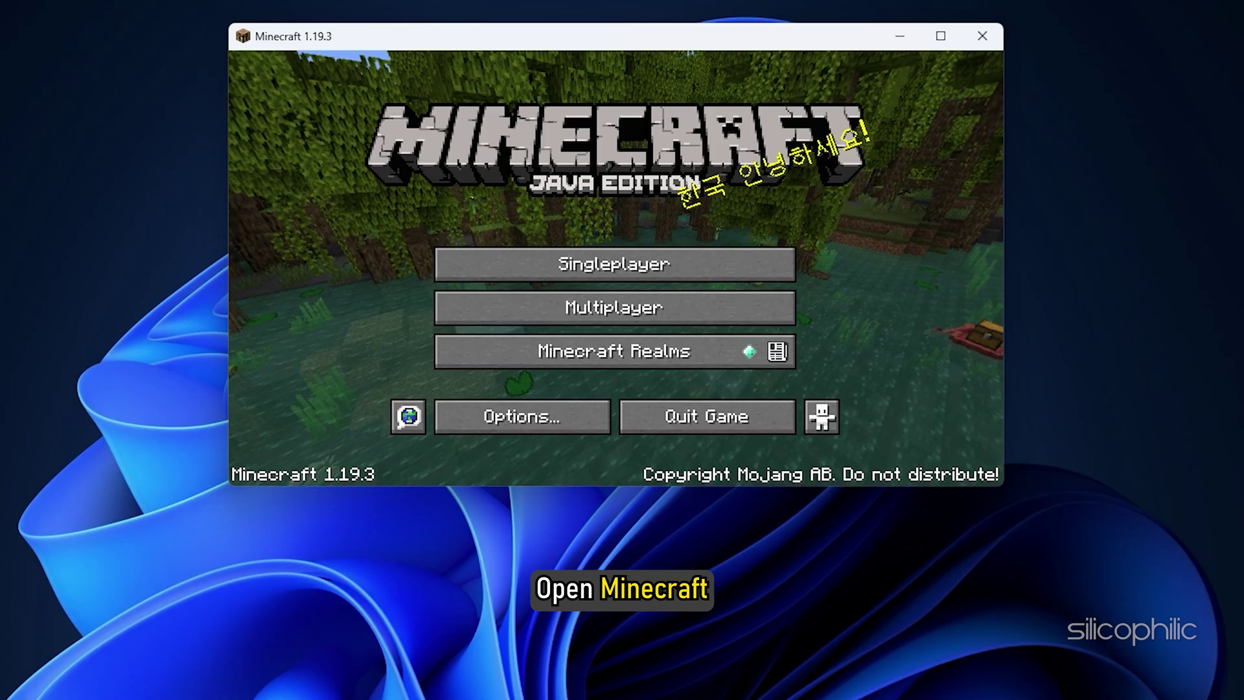
{"action": "left_click", "coordinate": [557, 419]}
{"action": "left_click_drag", "start_coordinate": [345, 127], "coordinate": [471, 136]}
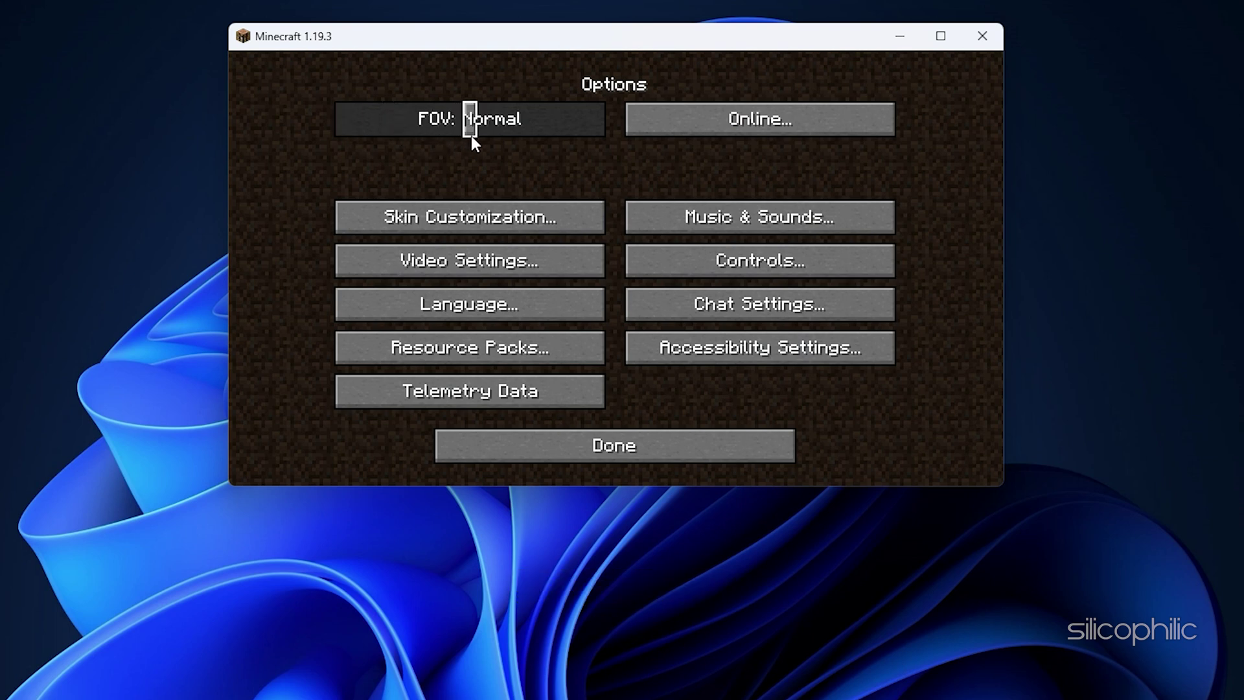
{"action": "left_click", "coordinate": [551, 266]}
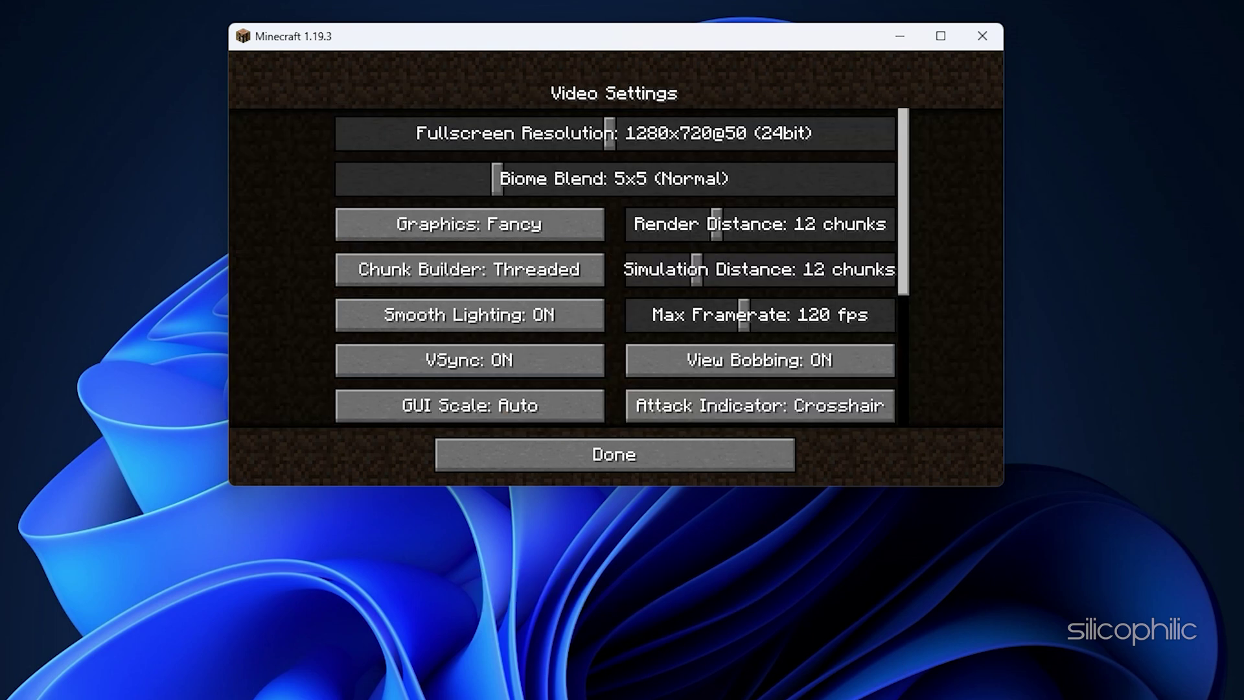
{"action": "left_click_drag", "start_coordinate": [552, 139], "coordinate": [334, 139]}
- Set Biome Blend off, Graphics Fast, Render Distance 6 chunks and Max Framerate 60 fps
{"action": "left_click", "coordinate": [456, 184]}
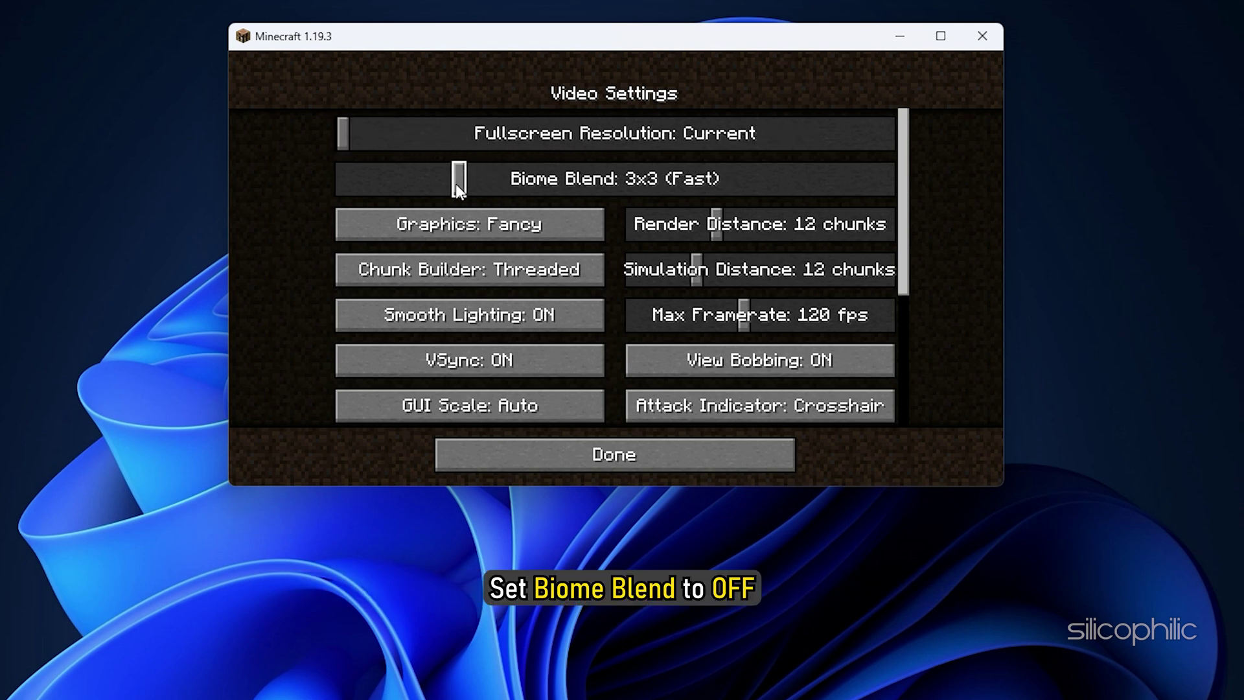
{"action": "left_click_drag", "start_coordinate": [365, 182], "coordinate": [326, 179]}
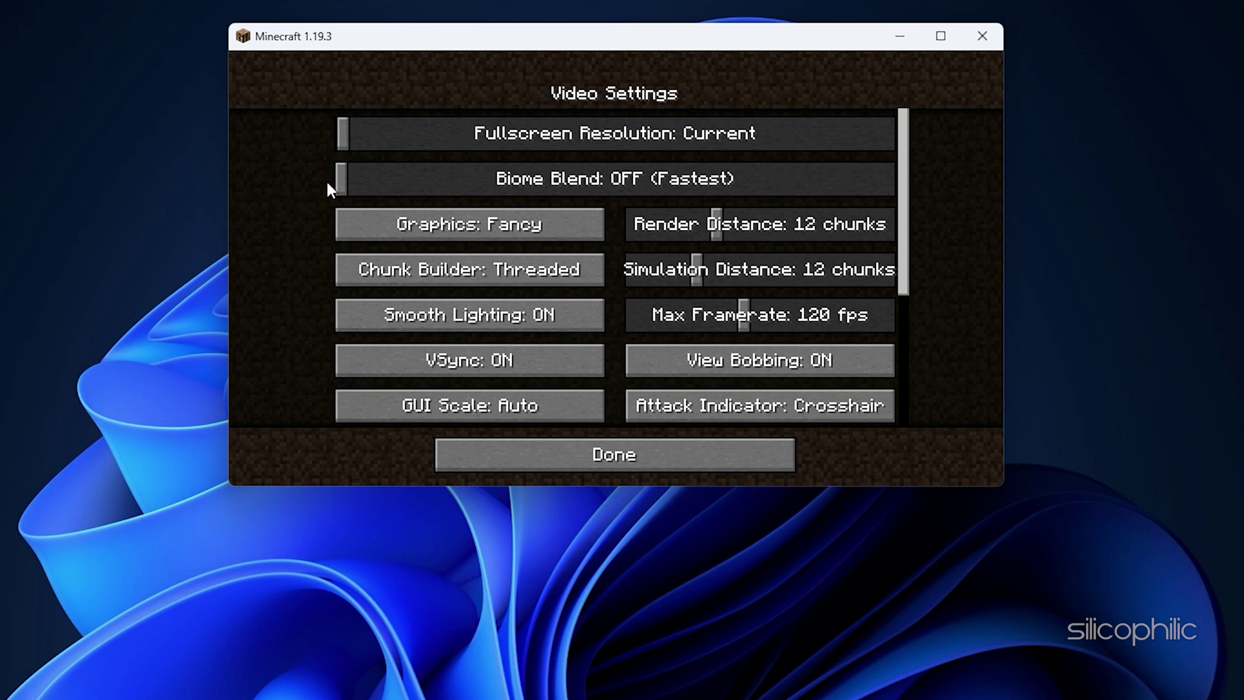
{"action": "left_click", "coordinate": [573, 235]}
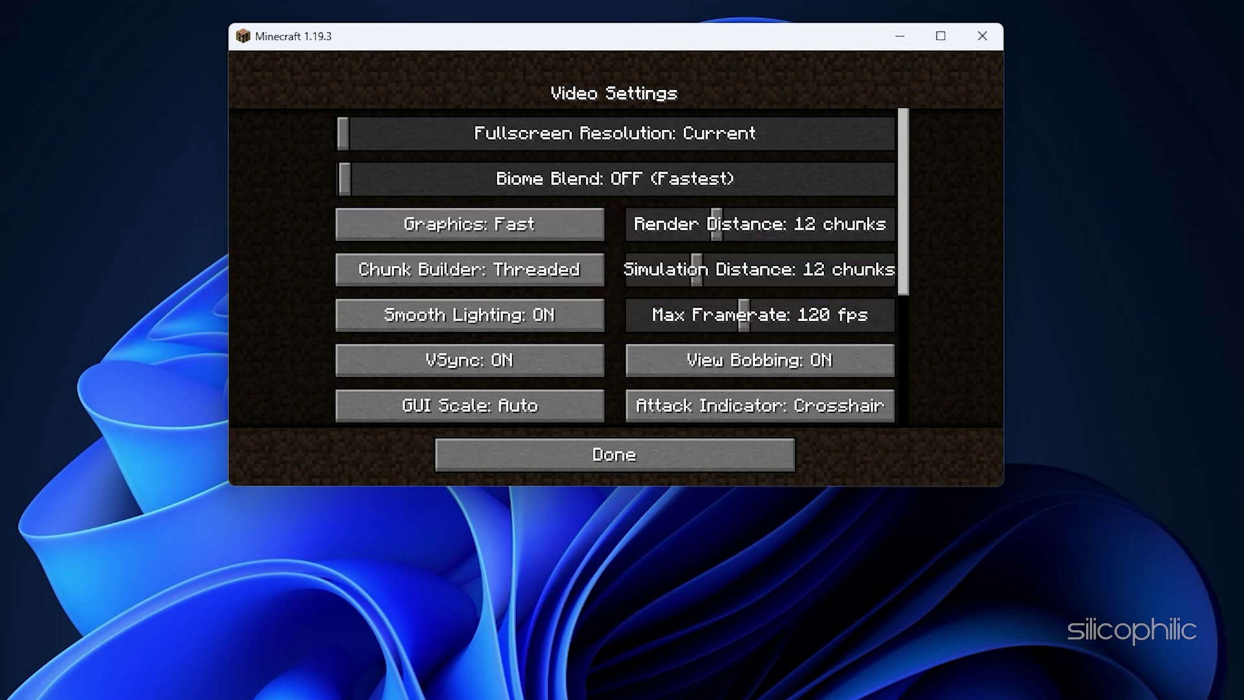
{"action": "left_click", "coordinate": [703, 227]}
{"action": "left_click_drag", "start_coordinate": [680, 233], "coordinate": [672, 235]}
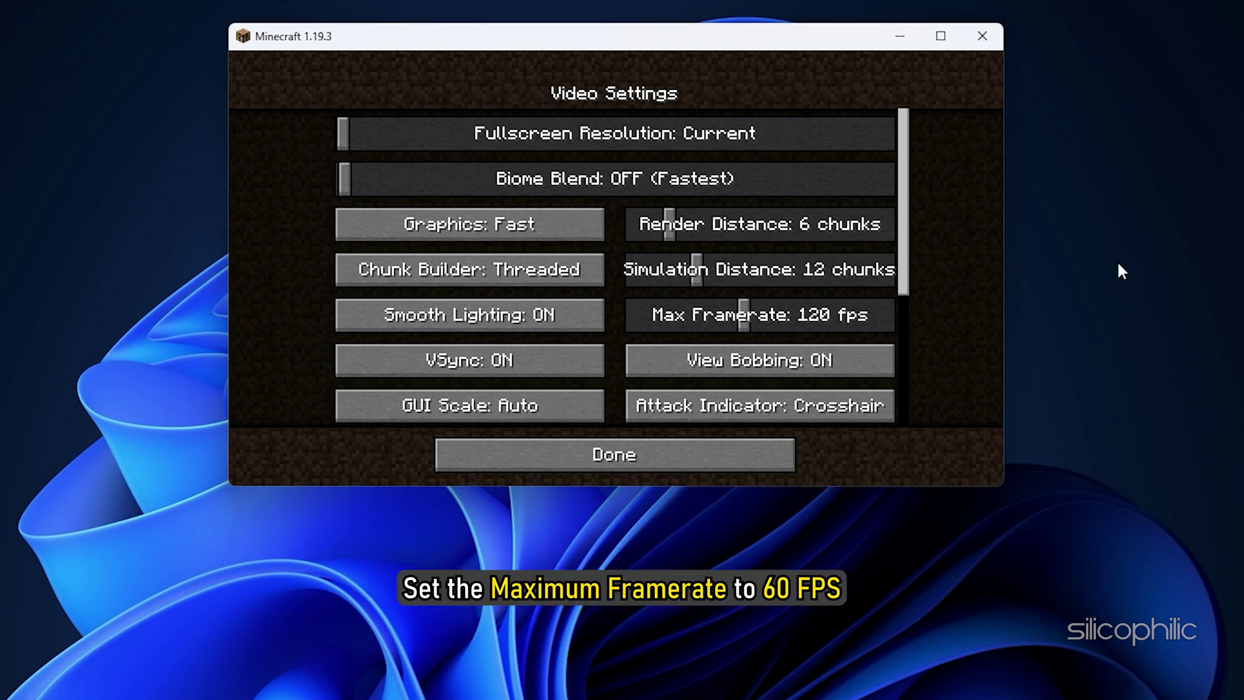
{"action": "left_click_drag", "start_coordinate": [746, 324], "coordinate": [689, 320]}
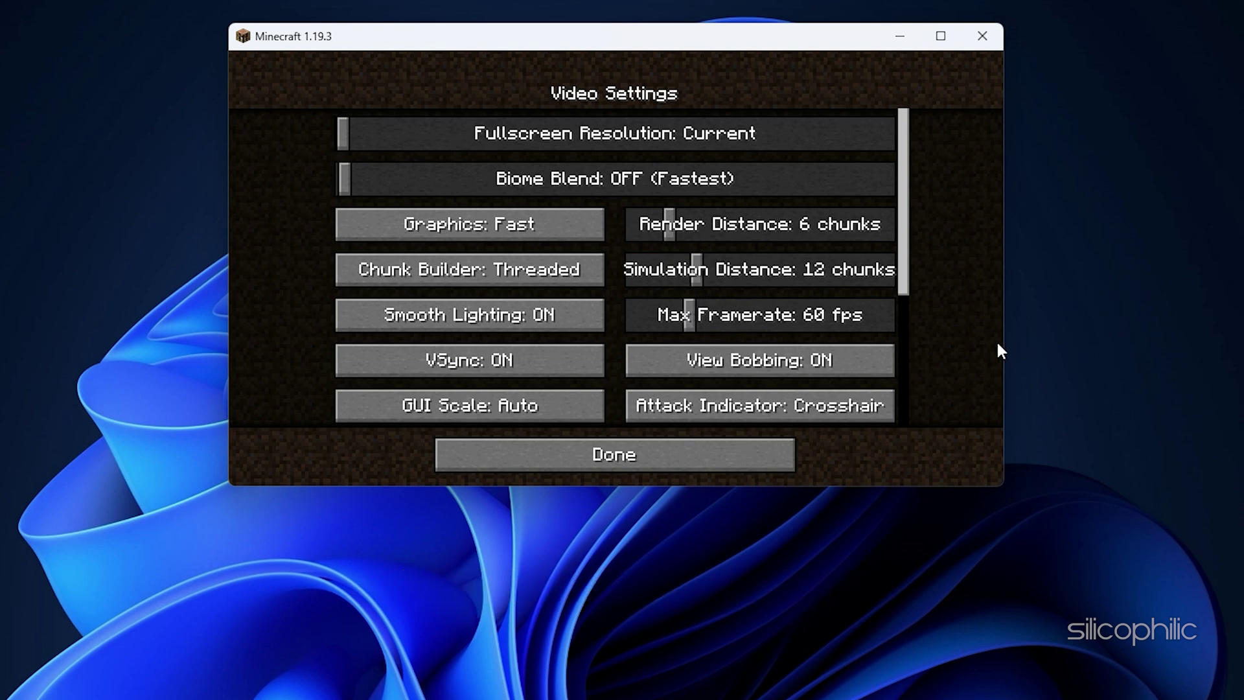
- Turn off smooth lighting, clouds, shadows and distortion, set entity distance 50%, and save
{"action": "left_click", "coordinate": [572, 314]}
{"action": "left_click_drag", "start_coordinate": [905, 235], "coordinate": [905, 301]}
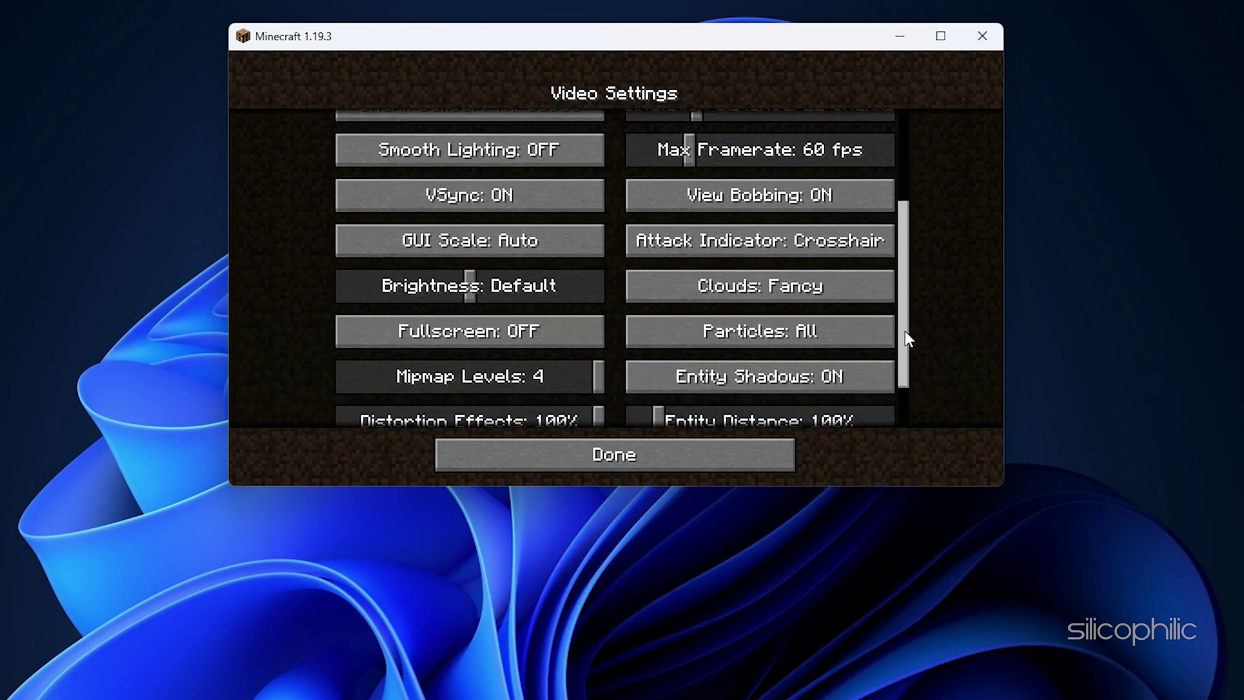
{"action": "scroll", "coordinate": [905, 331], "scroll_direction": "down", "scroll_amount": 3}
{"action": "left_click", "coordinate": [846, 219]}
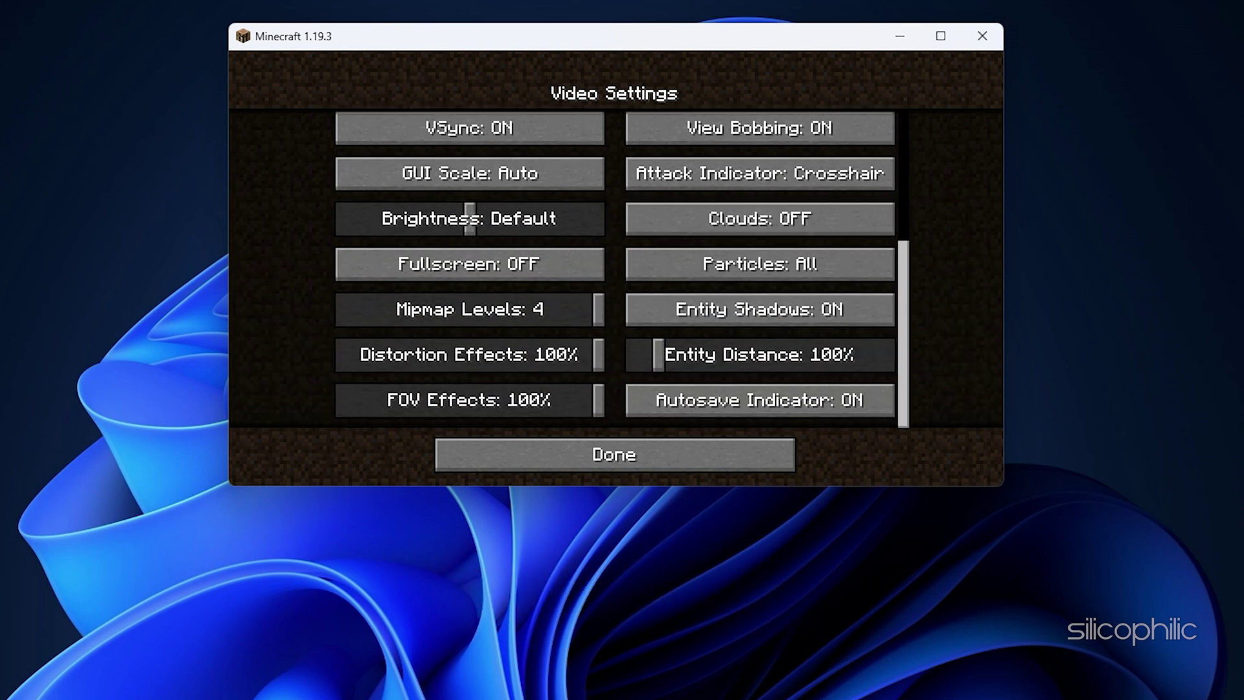
{"action": "left_click", "coordinate": [857, 306]}
{"action": "left_click_drag", "start_coordinate": [578, 361], "coordinate": [331, 361]}
{"action": "left_click_drag", "start_coordinate": [669, 368], "coordinate": [645, 366]}
{"action": "left_click_drag", "start_coordinate": [598, 407], "coordinate": [323, 444]}
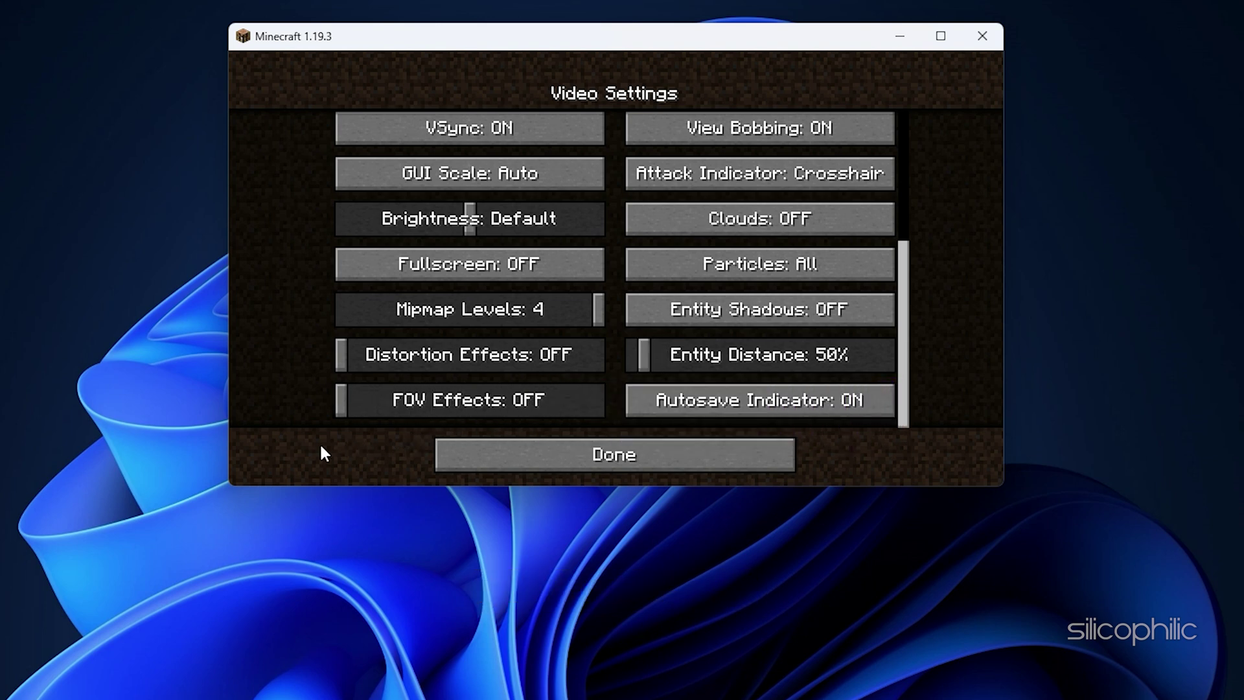
{"action": "left_click", "coordinate": [626, 468]}
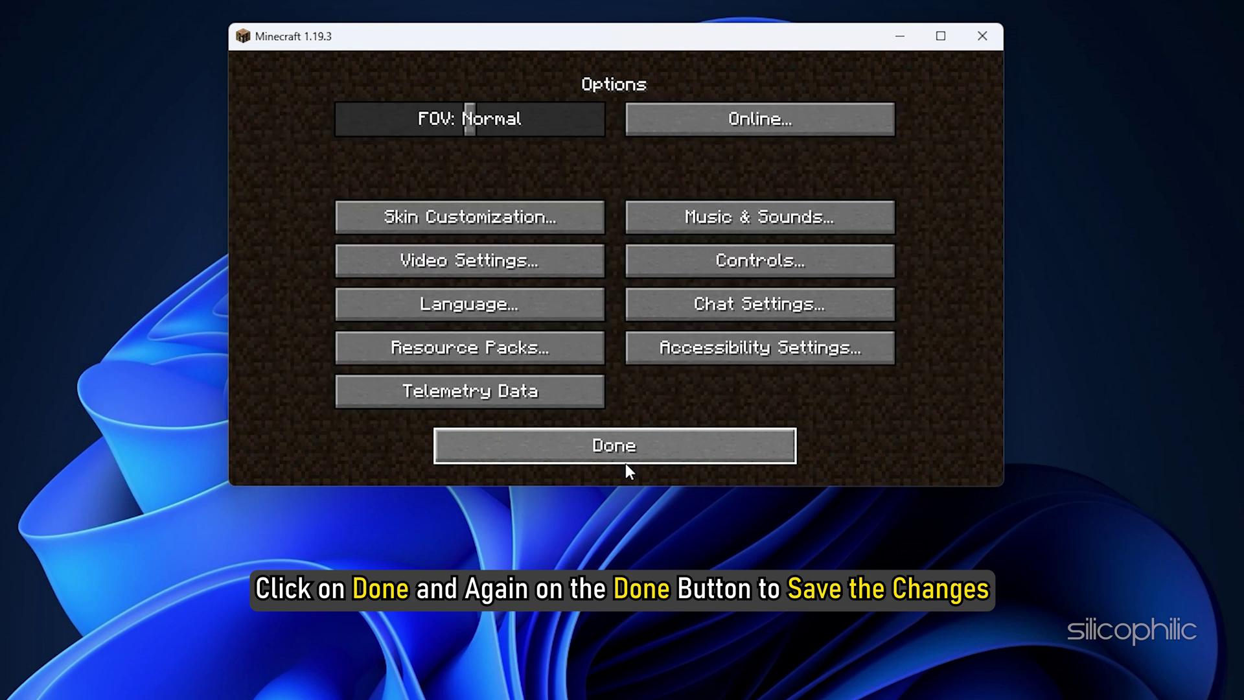
- Leave Minecraft options, search 'windows update' and run Check for updates in Windows Update
{"action": "left_click", "coordinate": [666, 448]}
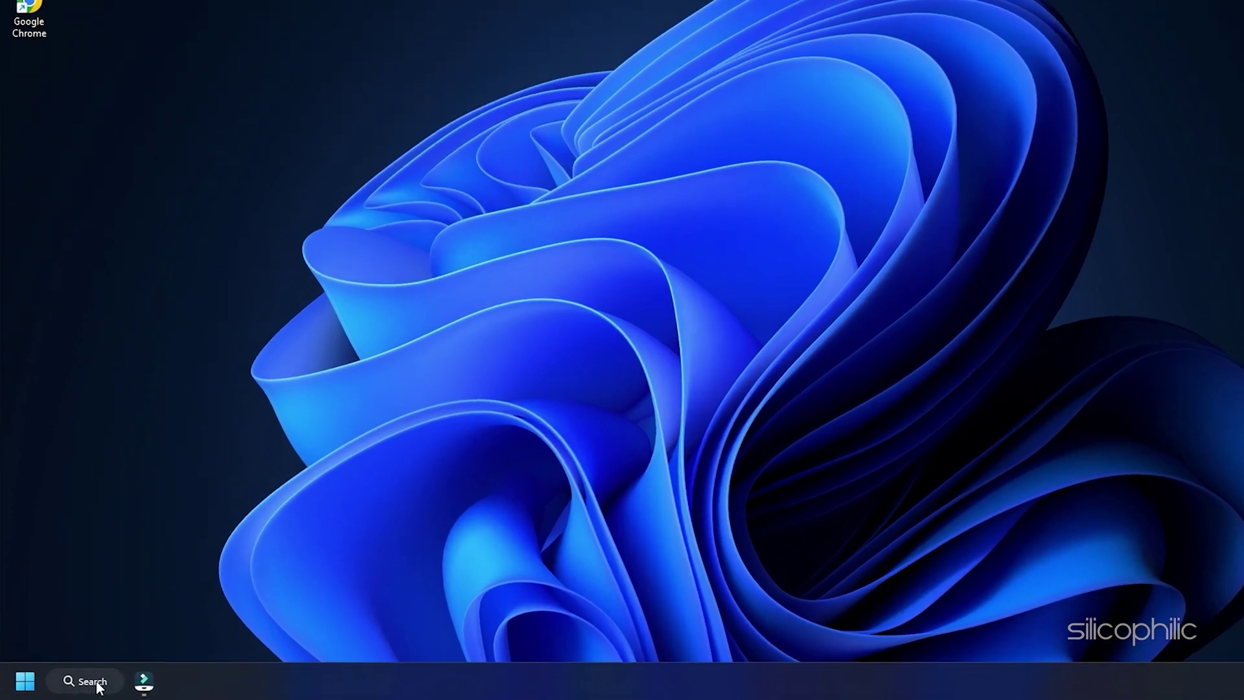
{"action": "left_click", "coordinate": [71, 685]}
{"action": "type", "text": "windows update"}
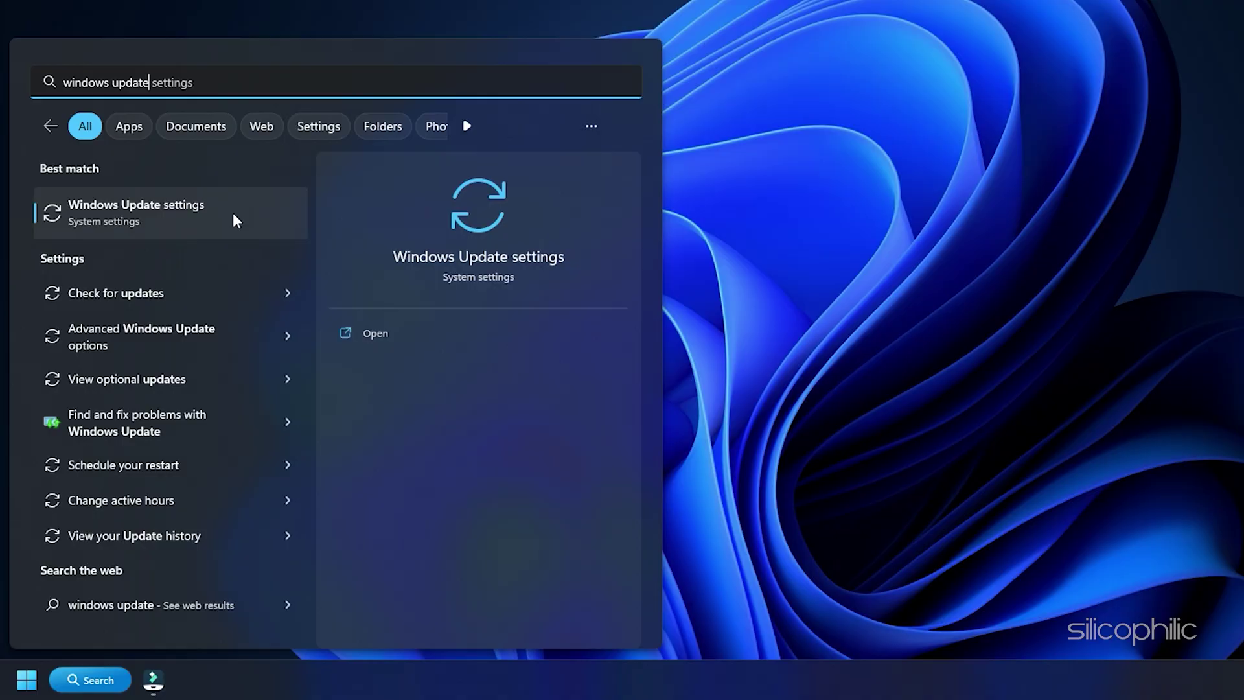
{"action": "left_click", "coordinate": [234, 215]}
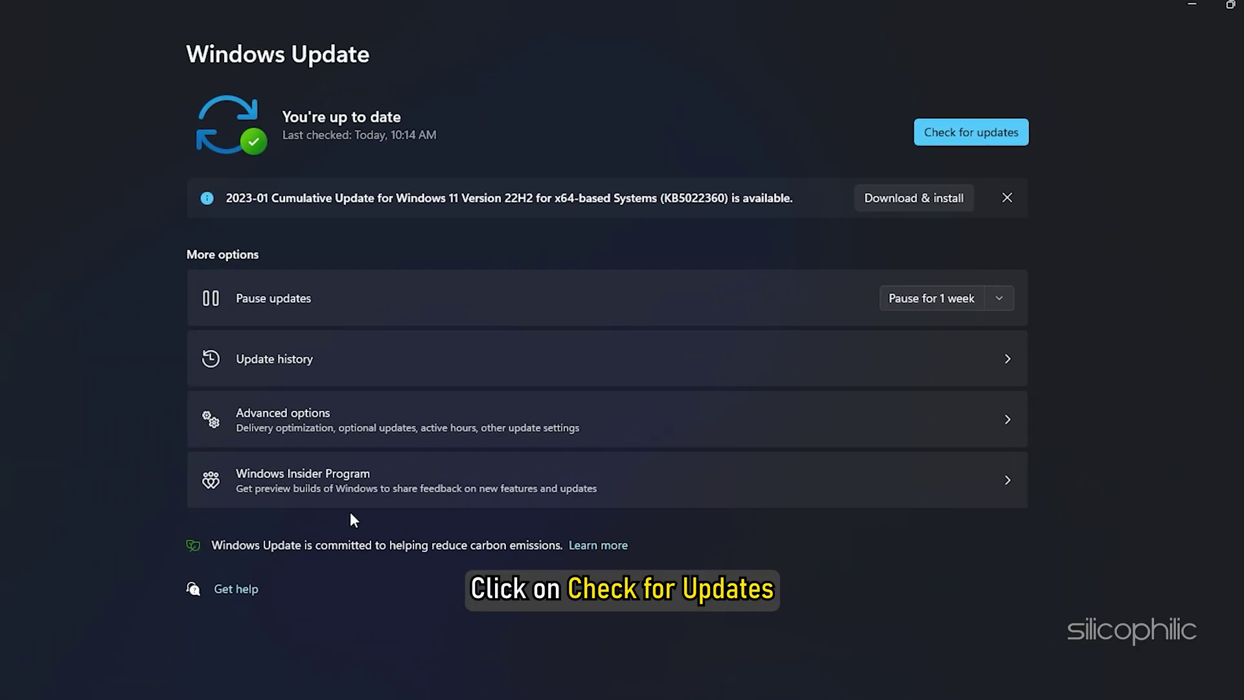
{"action": "left_click", "coordinate": [947, 129]}
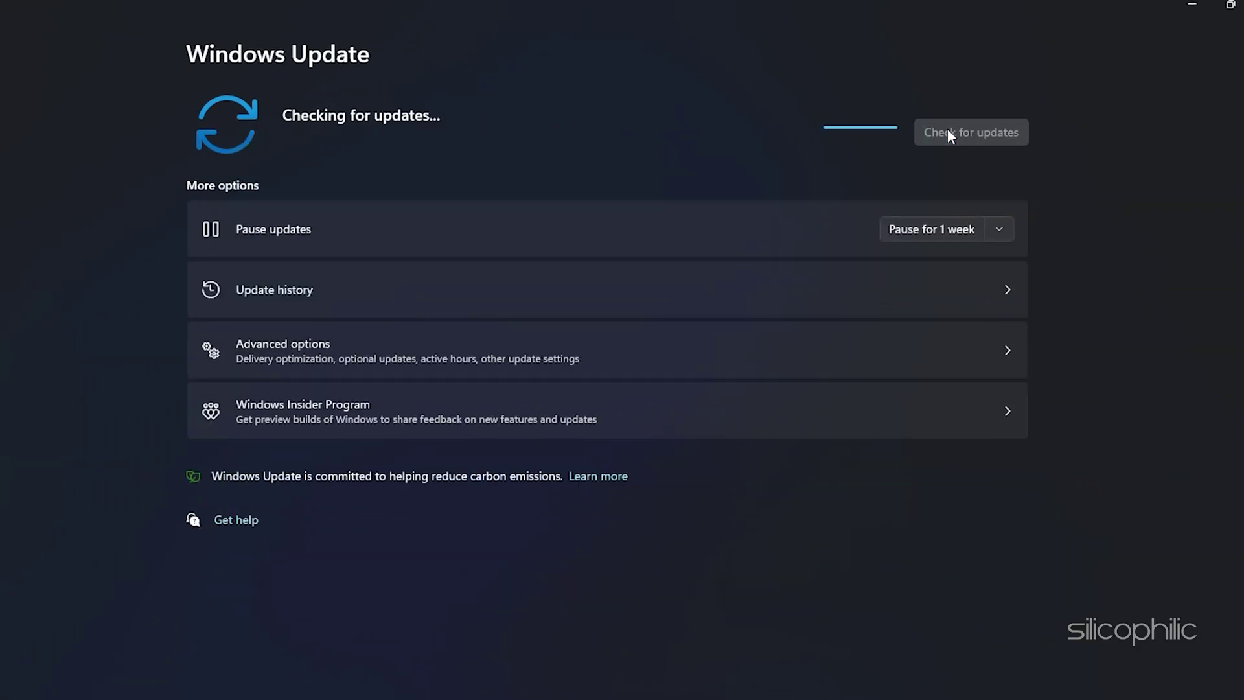